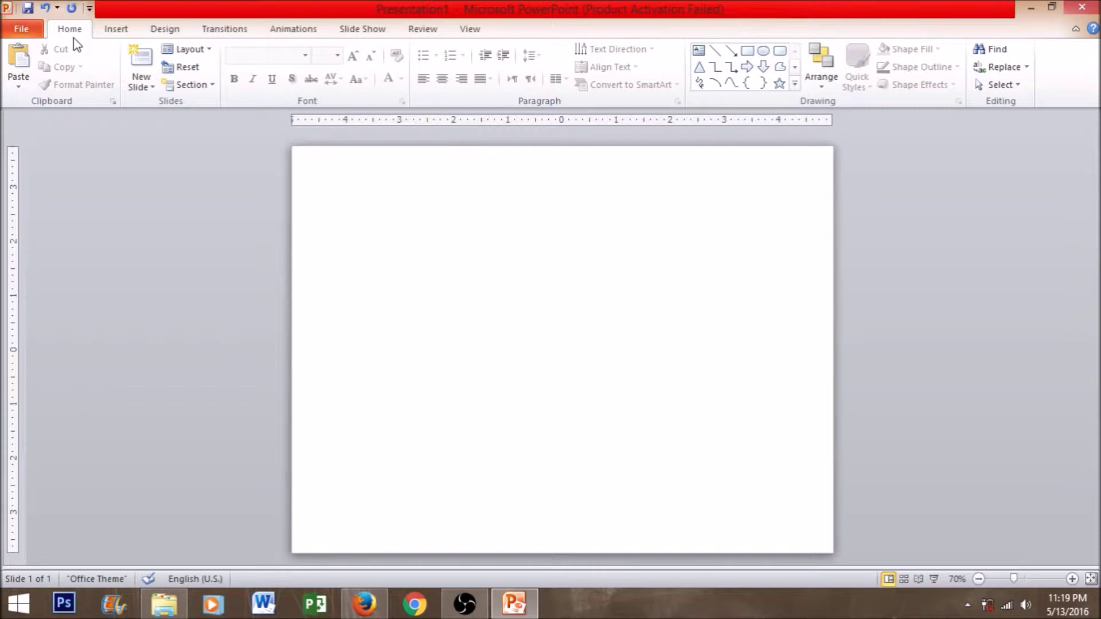
Step: Set the slide size to On-screen Show (16:9) in Page Setup
click(166, 29)
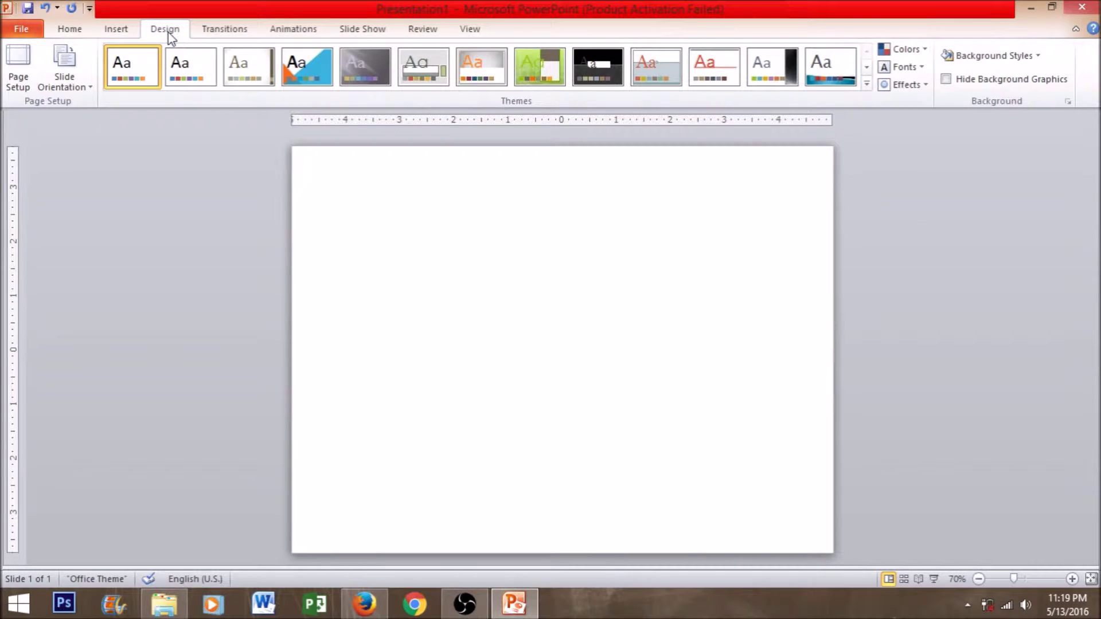
click(17, 75)
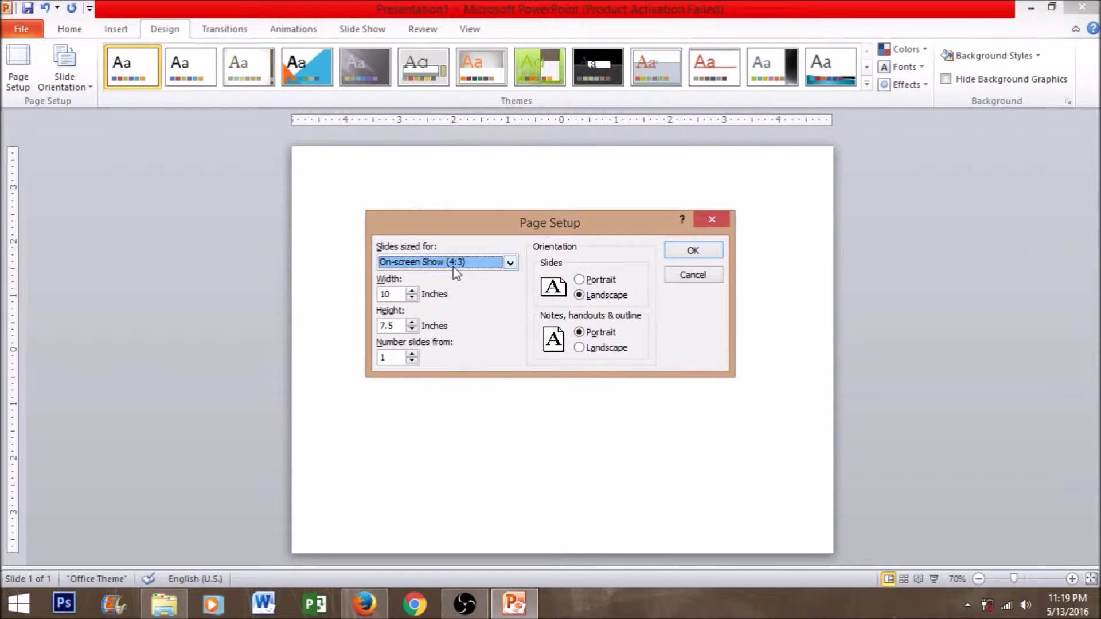
click(473, 265)
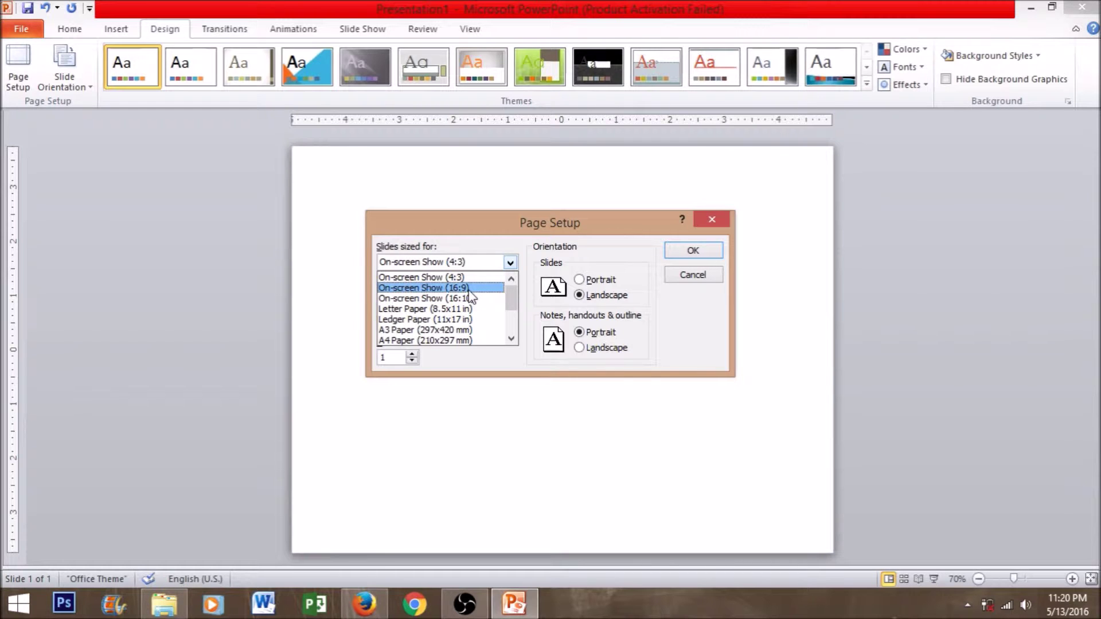
click(469, 290)
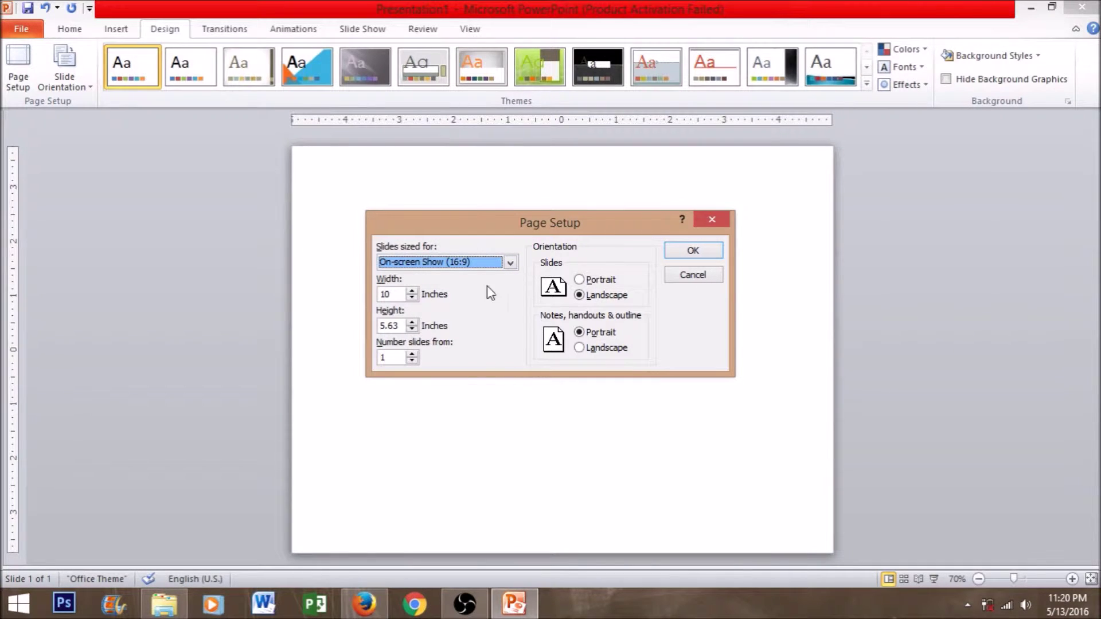
click(695, 252)
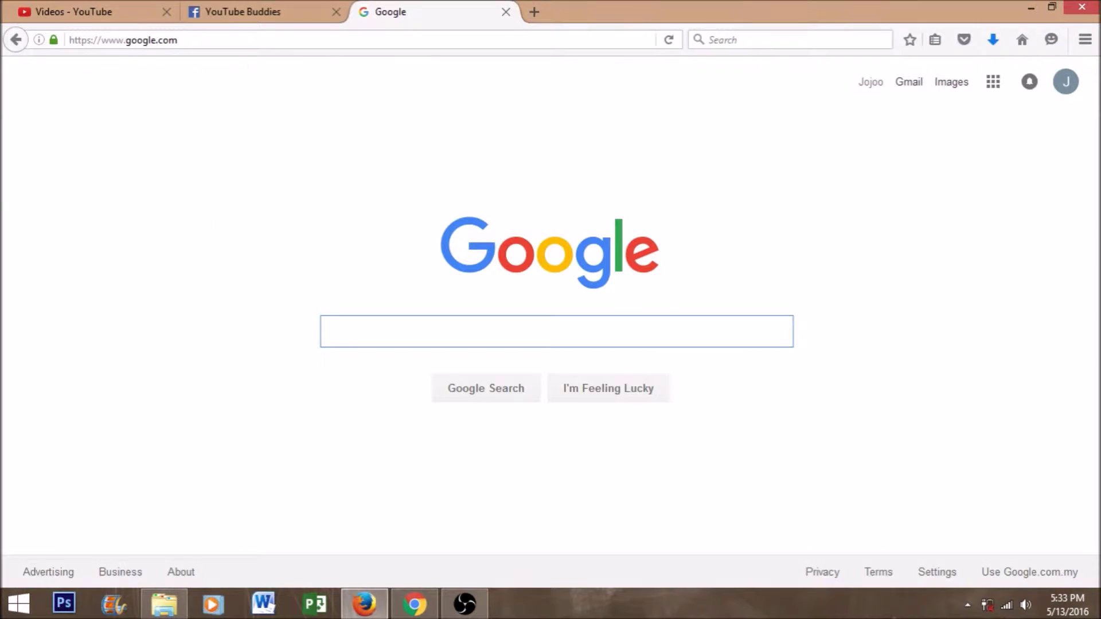
Step: Search Google Images for 'dark green wallpaper' and browse the results
text(dark)
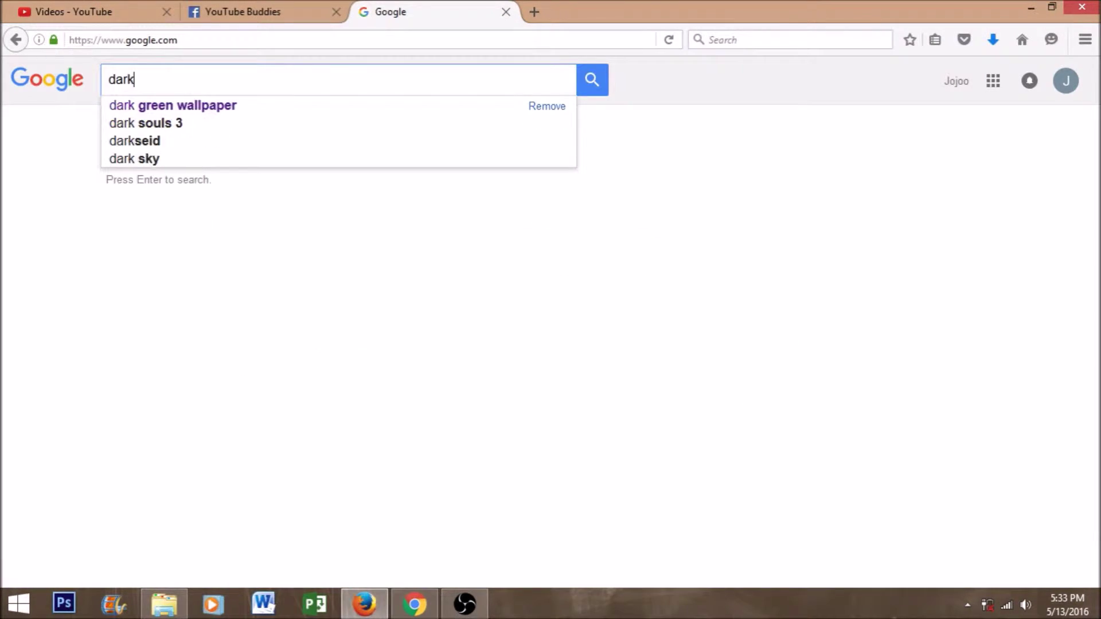
text( green wall)
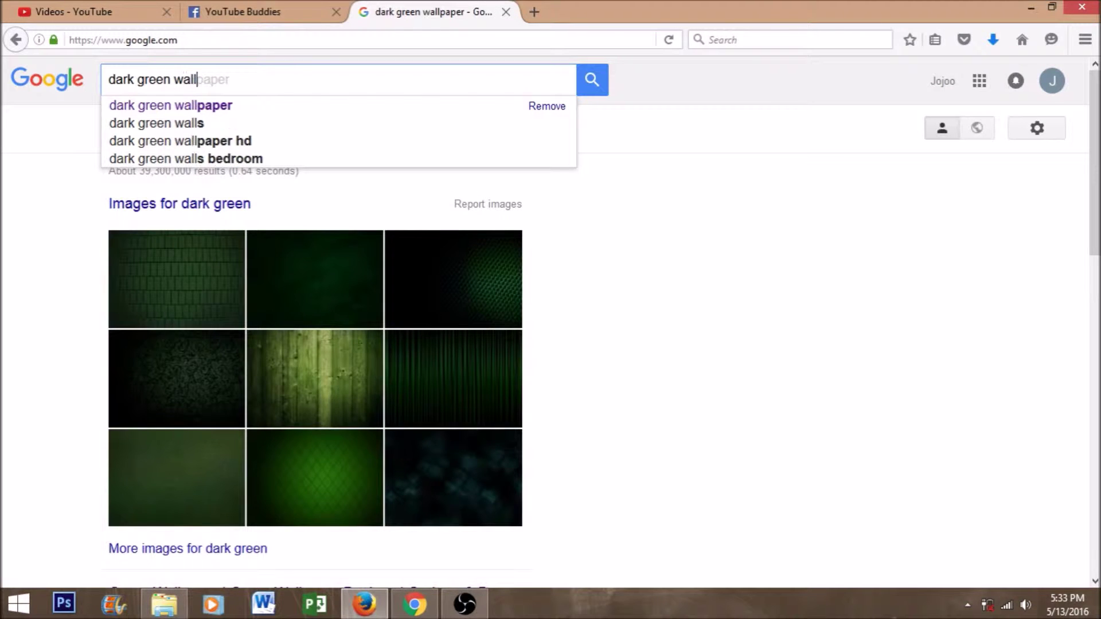
text(paper)
key(Return)
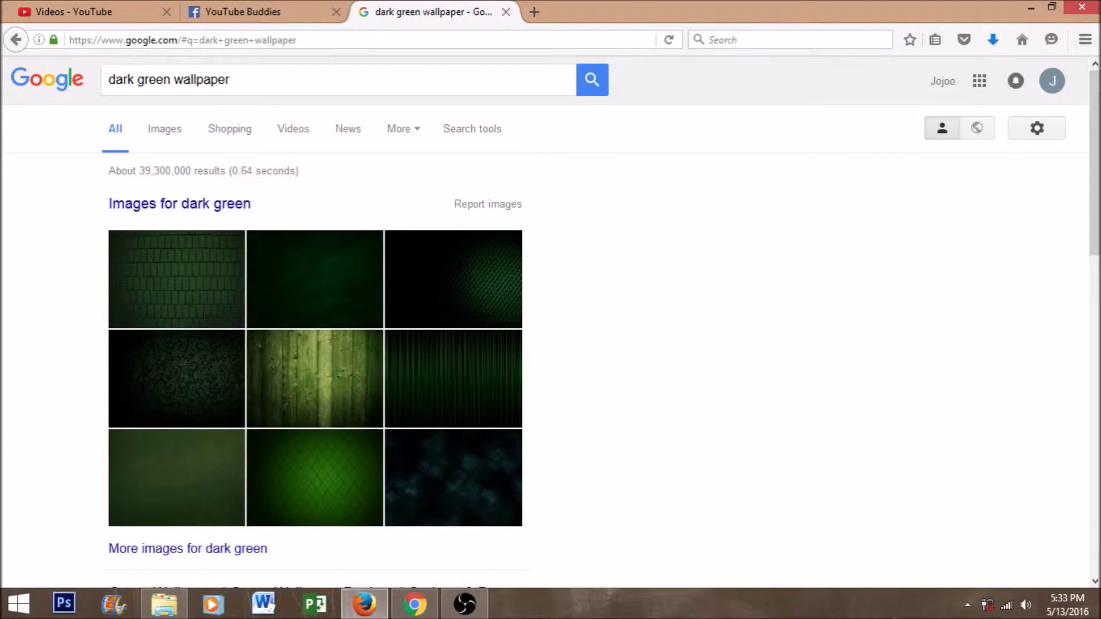
click(179, 144)
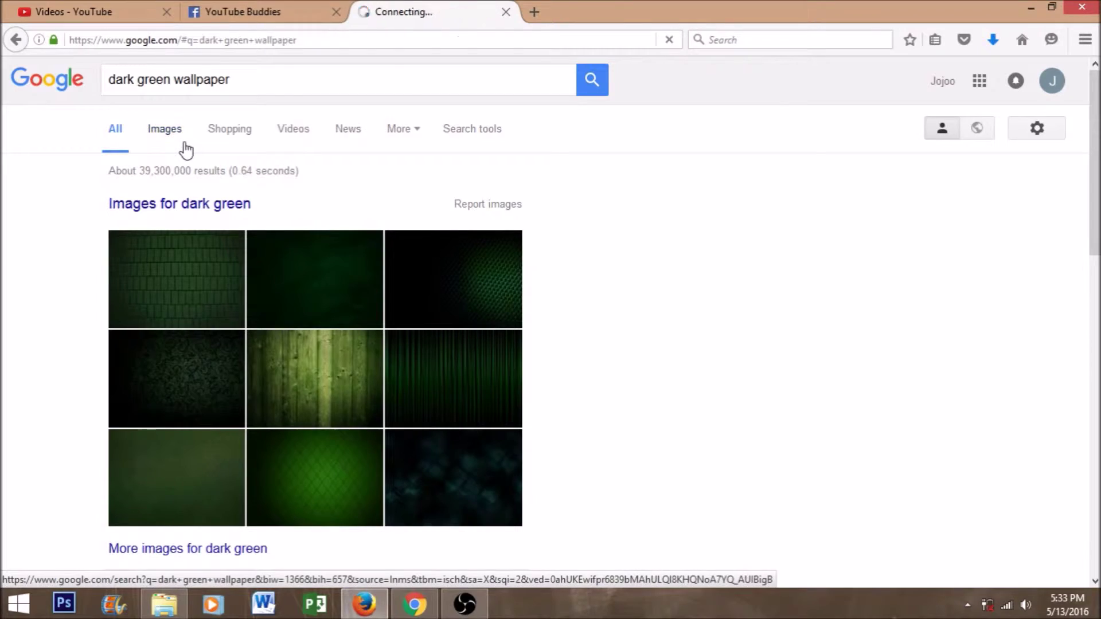
scroll(653, 322, down, 15)
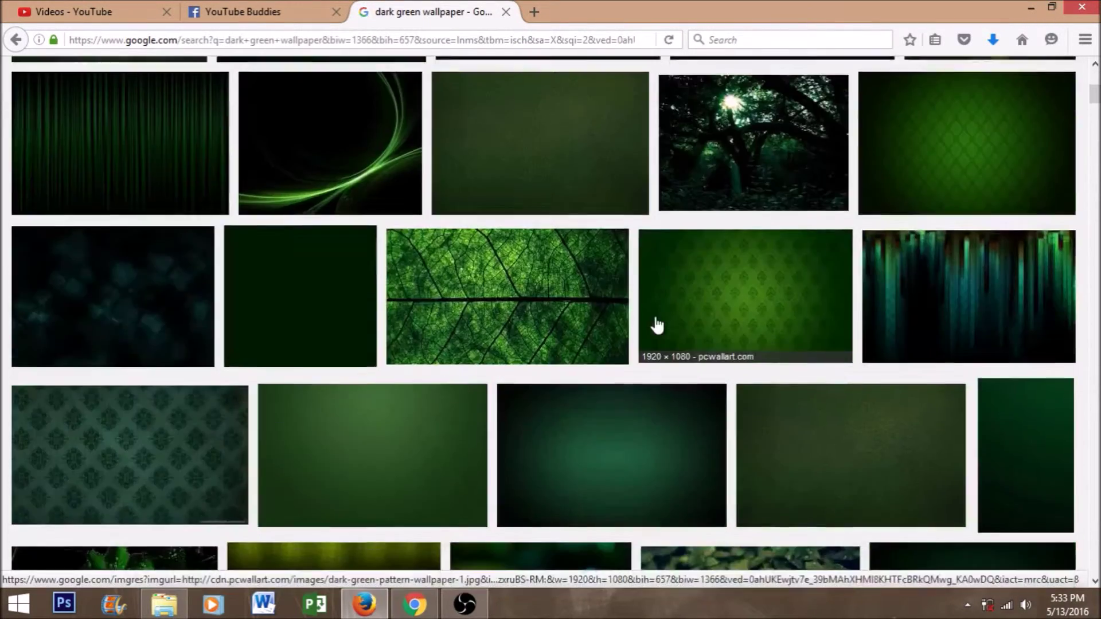
scroll(653, 325, down, 20)
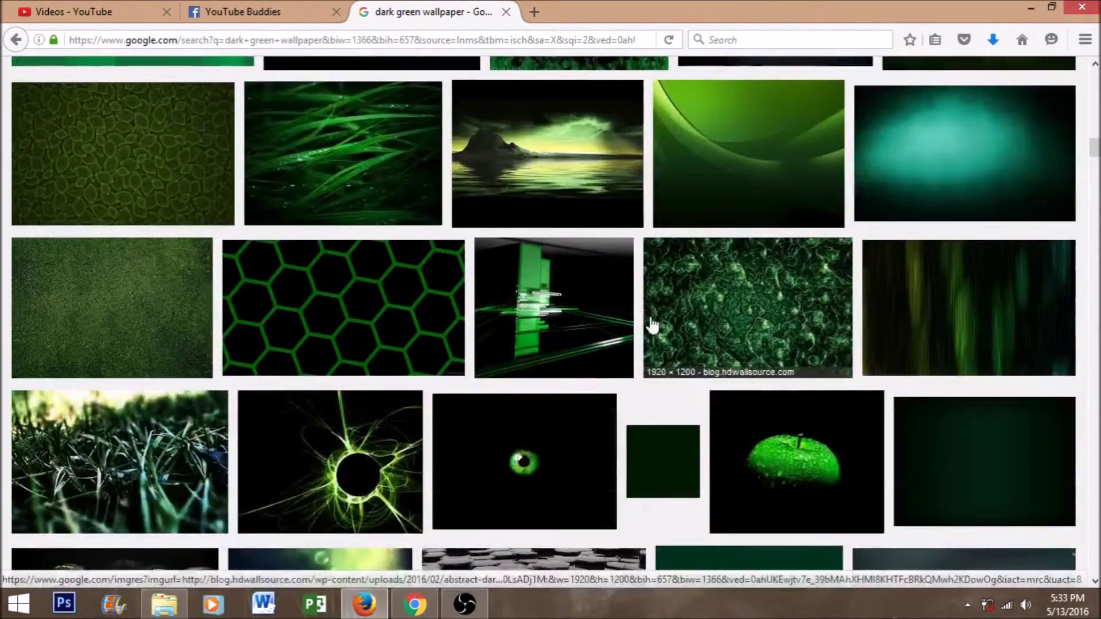
scroll(652, 325, down, 12)
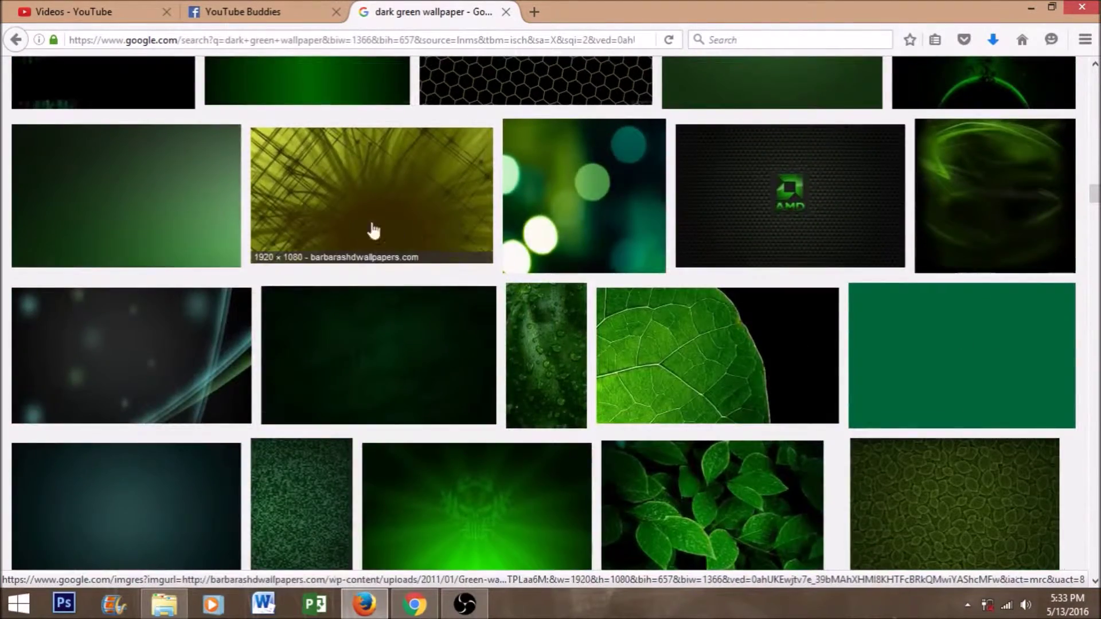
scroll(418, 229, down, 15)
scroll(417, 228, down, 15)
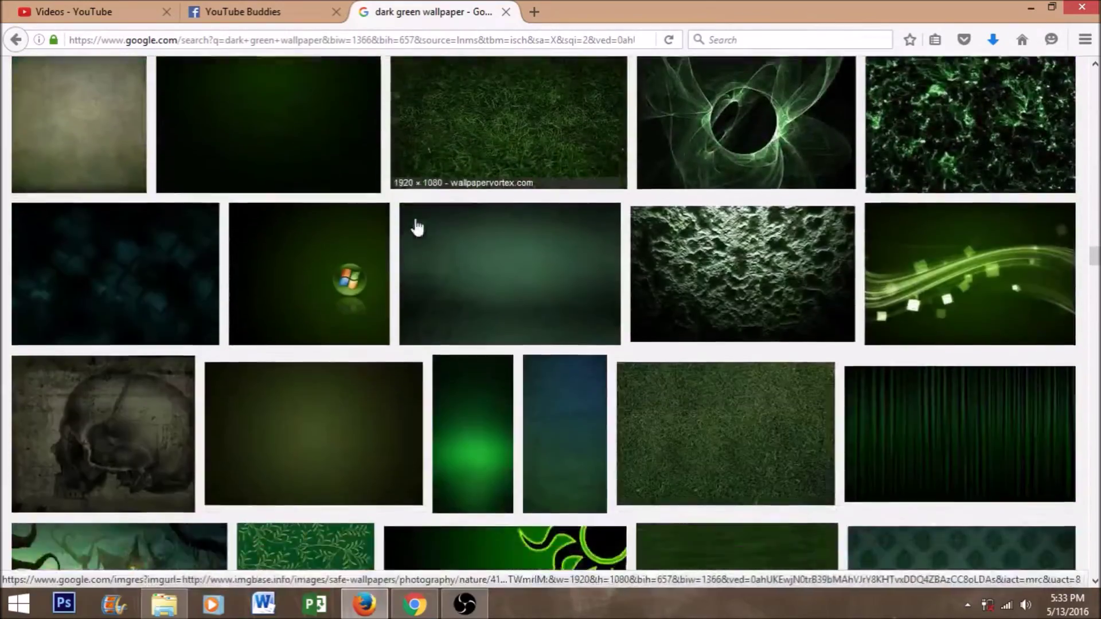
scroll(417, 228, down, 15)
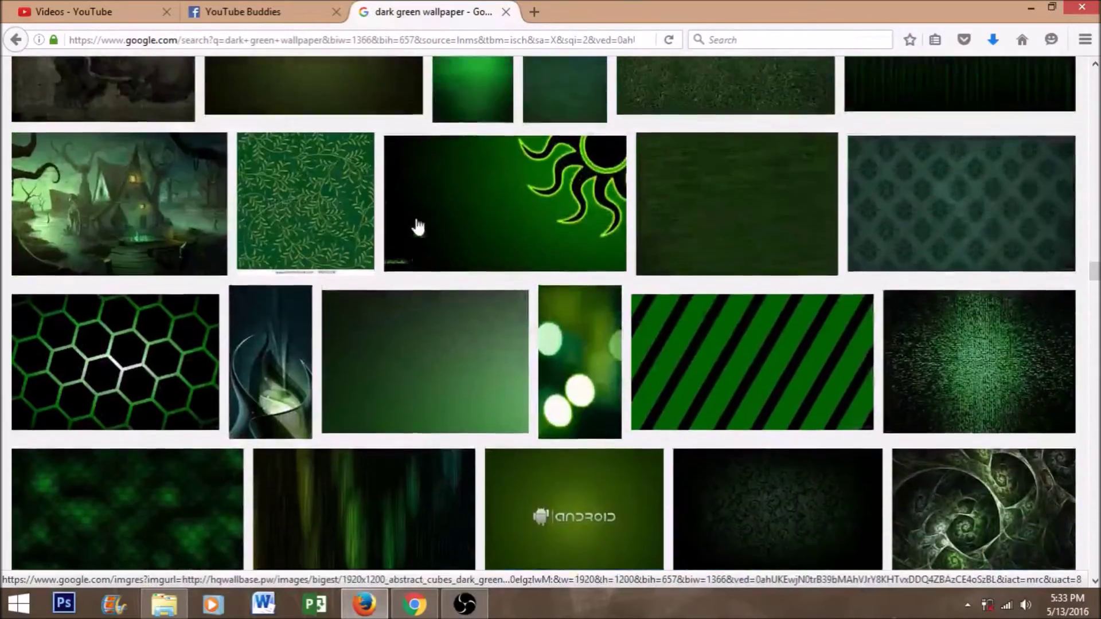
scroll(507, 283, up, 2)
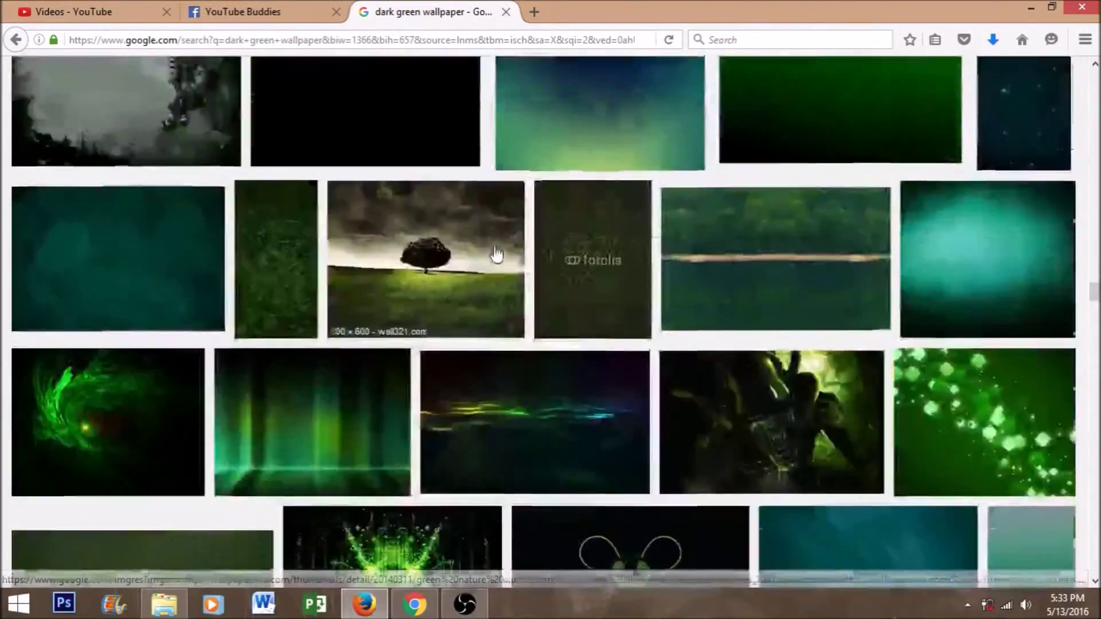
scroll(496, 253, down, 10)
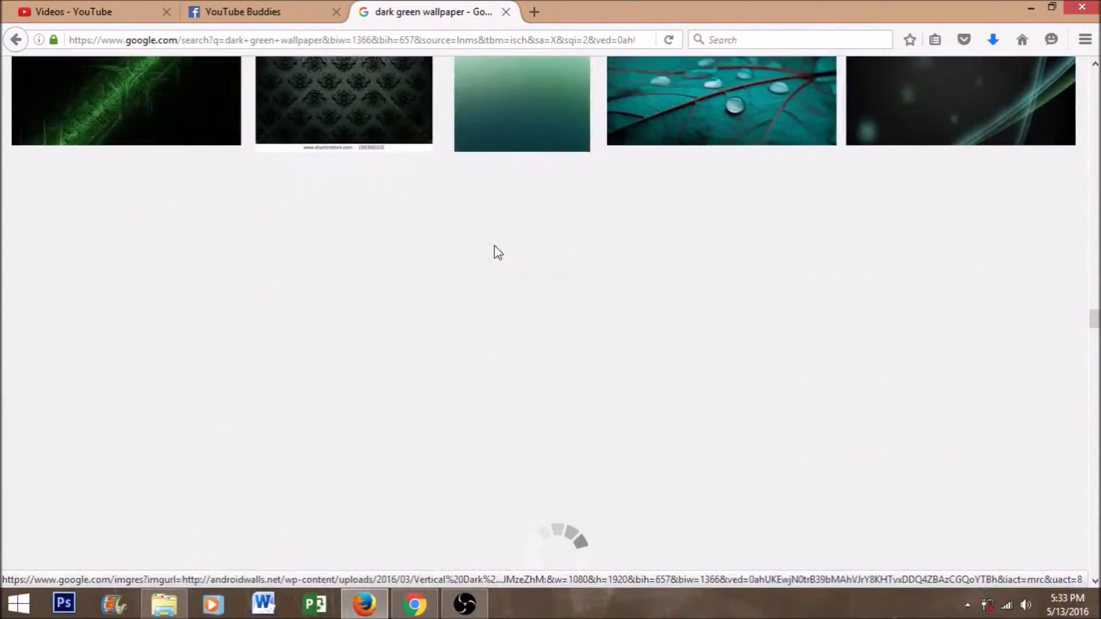
scroll(113, 260, down, 10)
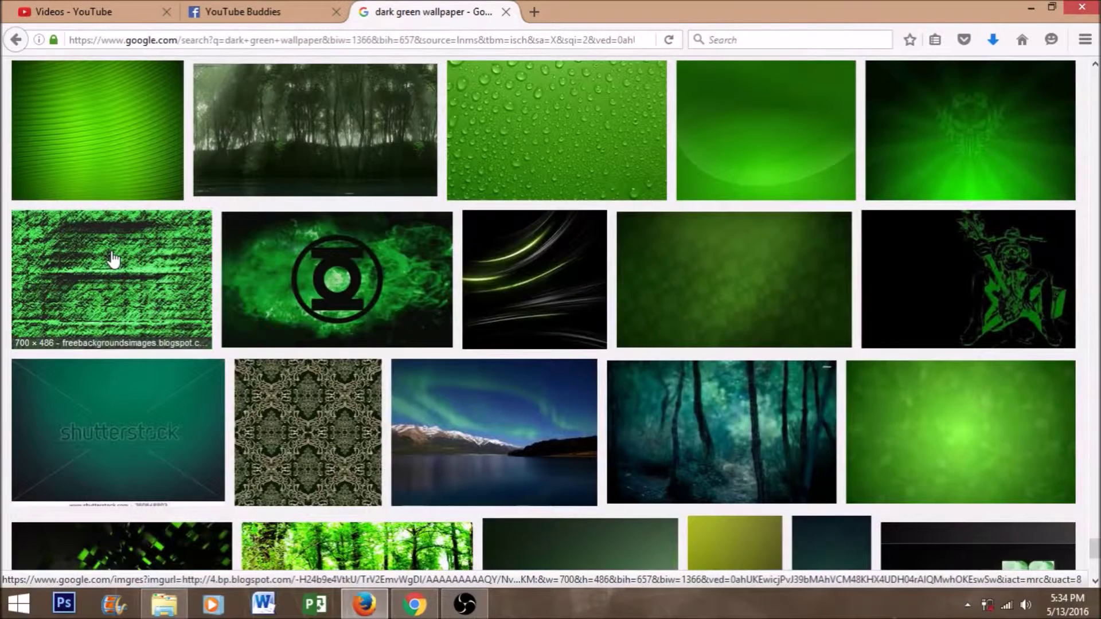
scroll(172, 255, down, 3)
Step: Preview the teal leaf wallpaper and save it as a JPEG to Downloads
click(769, 253)
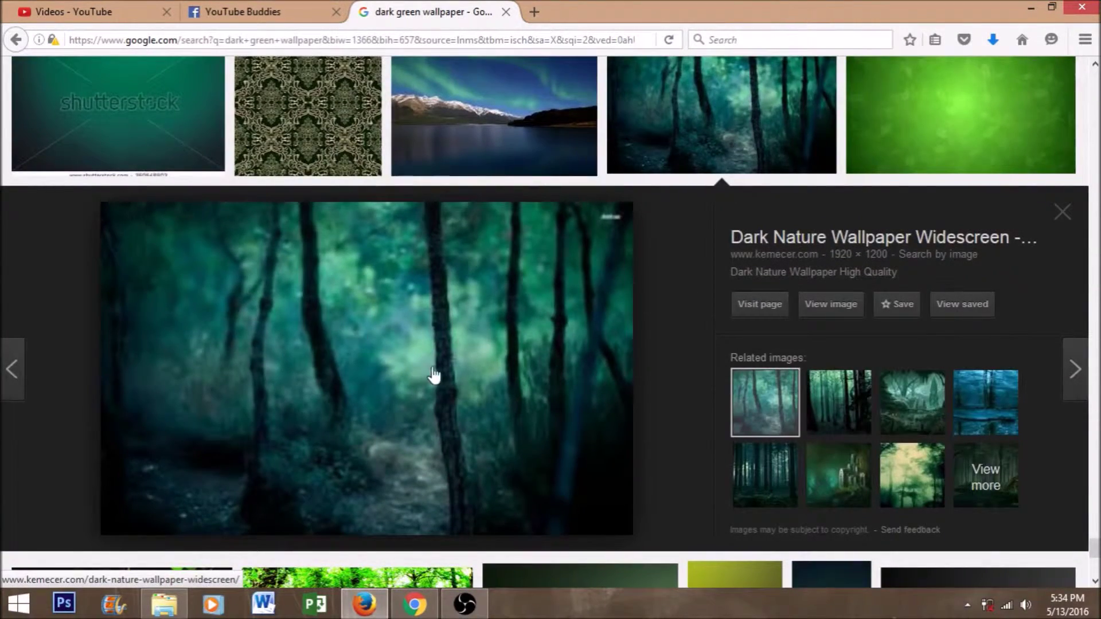
scroll(434, 376, down, 8)
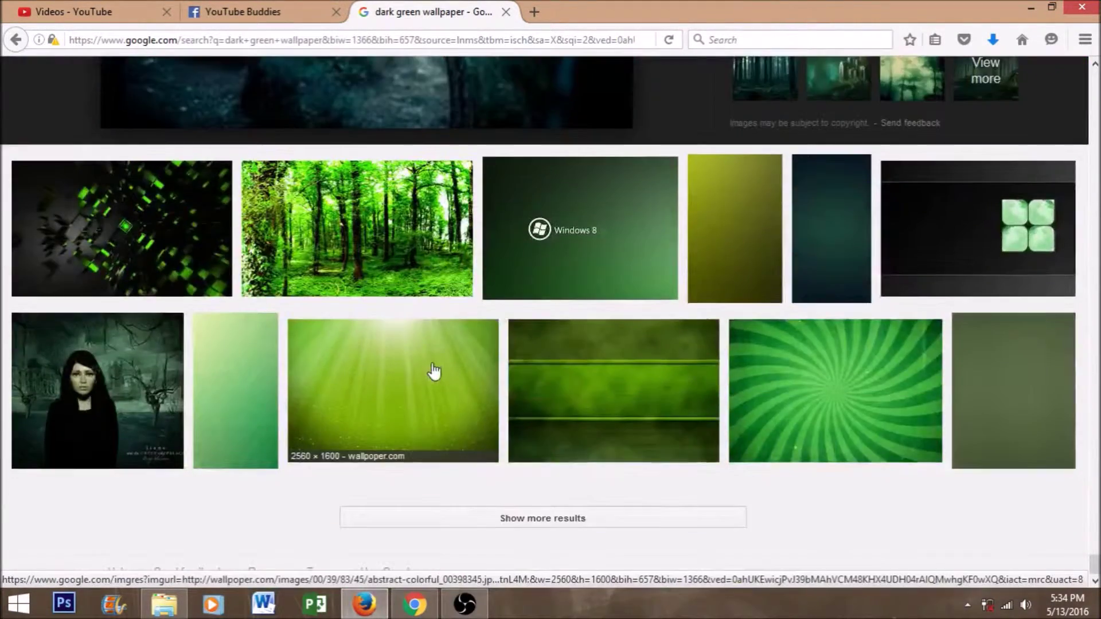
click(560, 519)
scroll(777, 373, down, 5)
scroll(776, 379, up, 3)
click(728, 278)
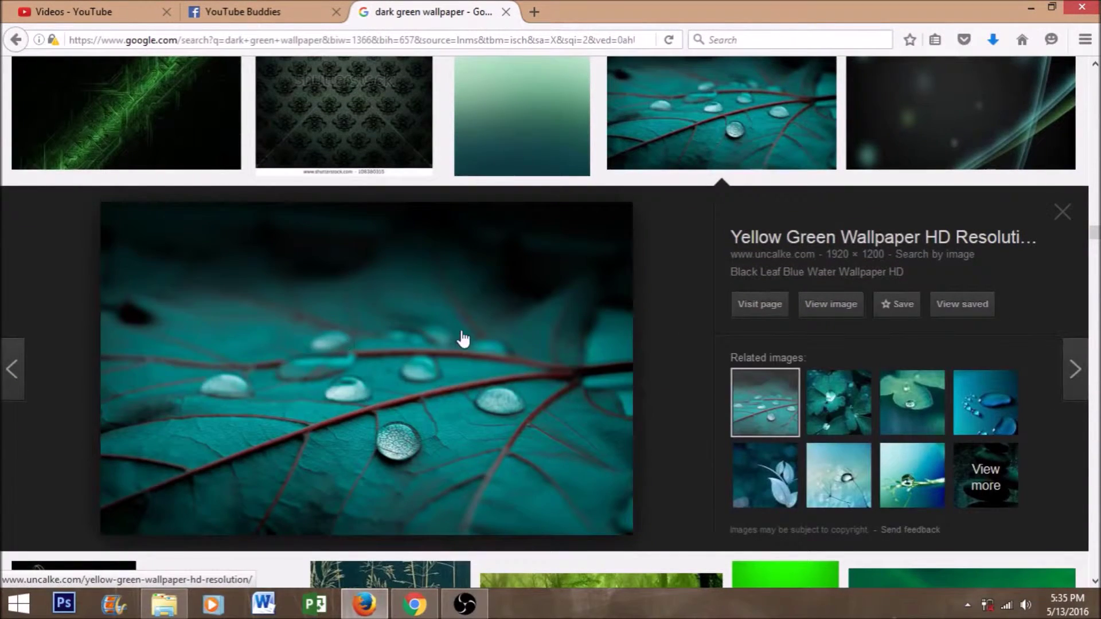
right_click(414, 355)
click(514, 262)
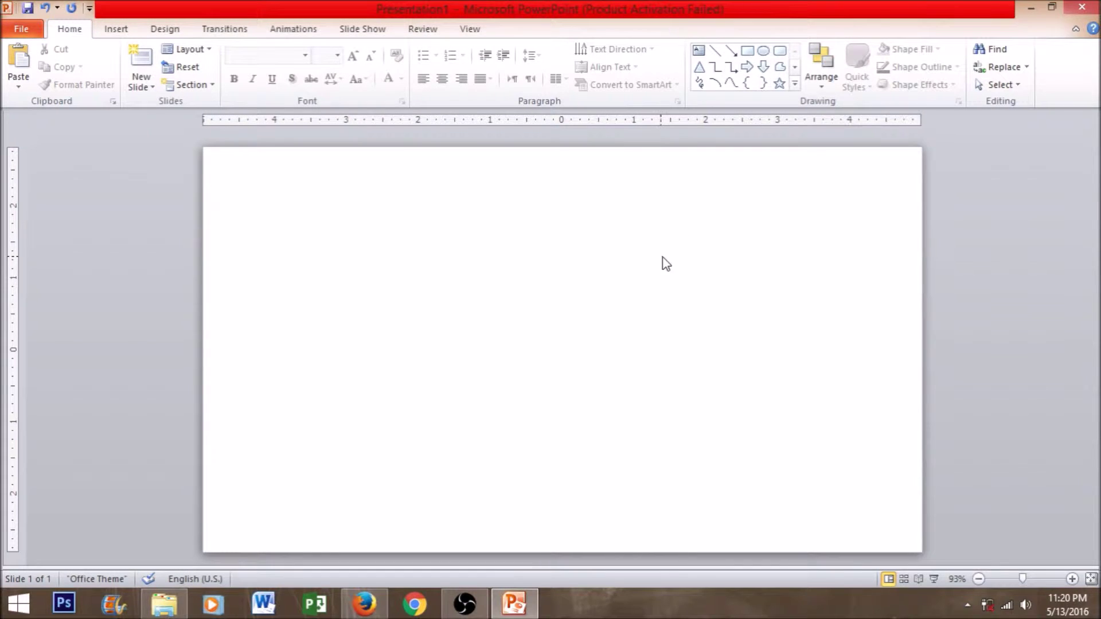
Step: Set the slide's background to a picture fill using the downloaded leaf wallpaper
right_click(588, 299)
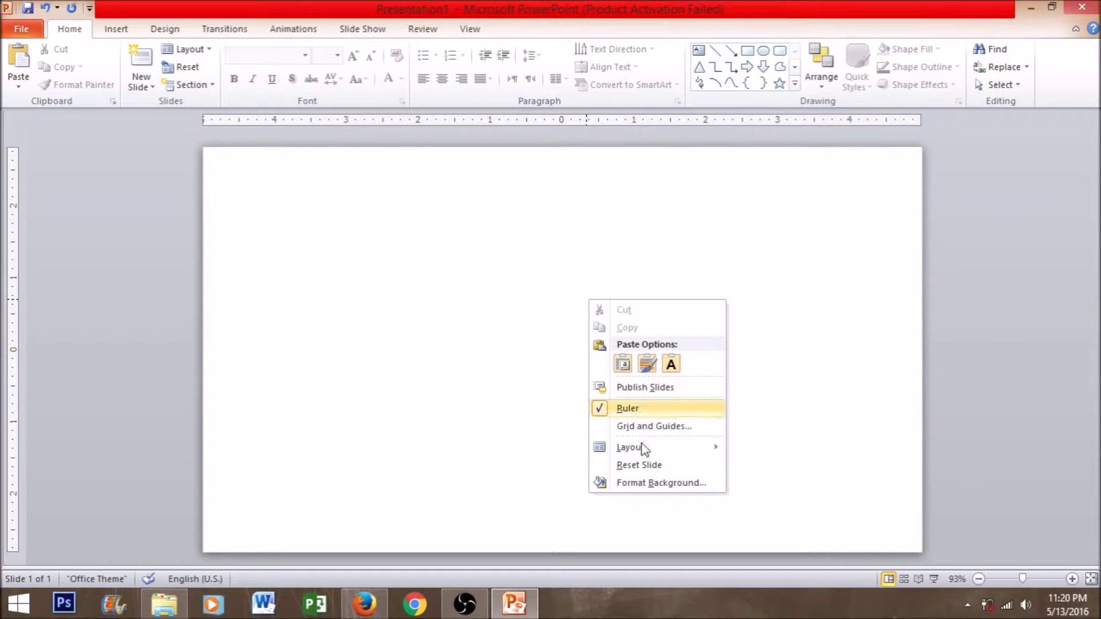
click(655, 483)
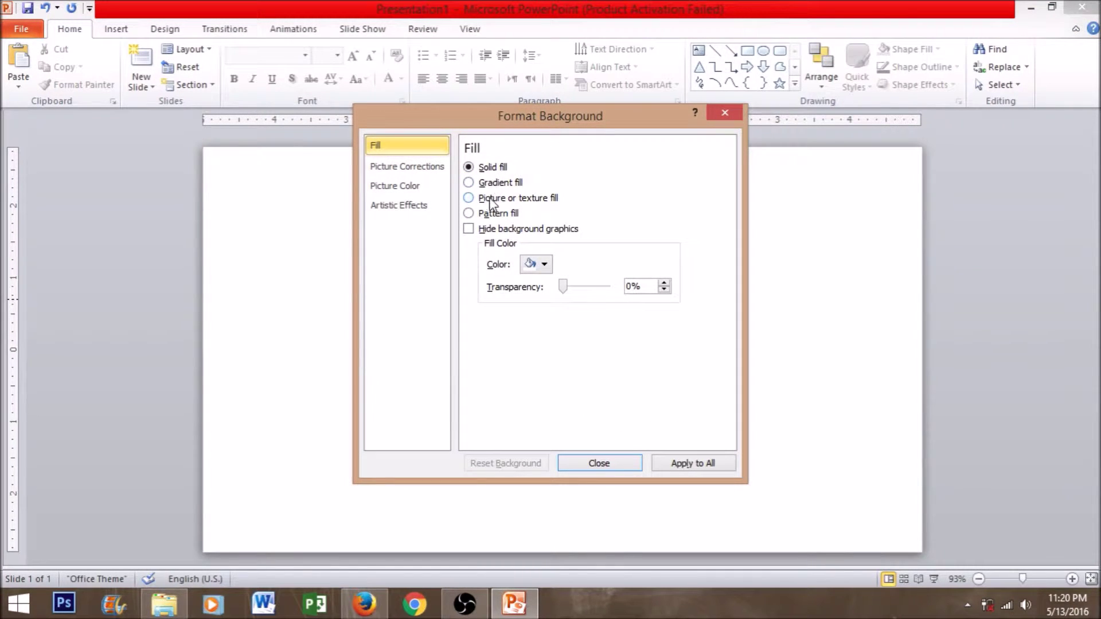
click(469, 197)
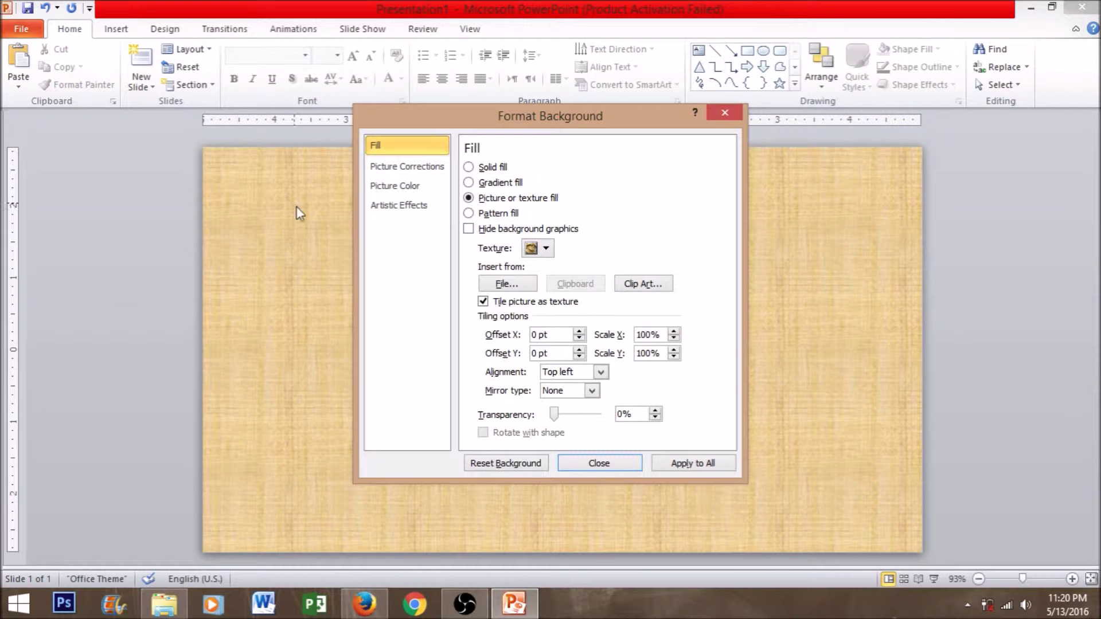
click(502, 286)
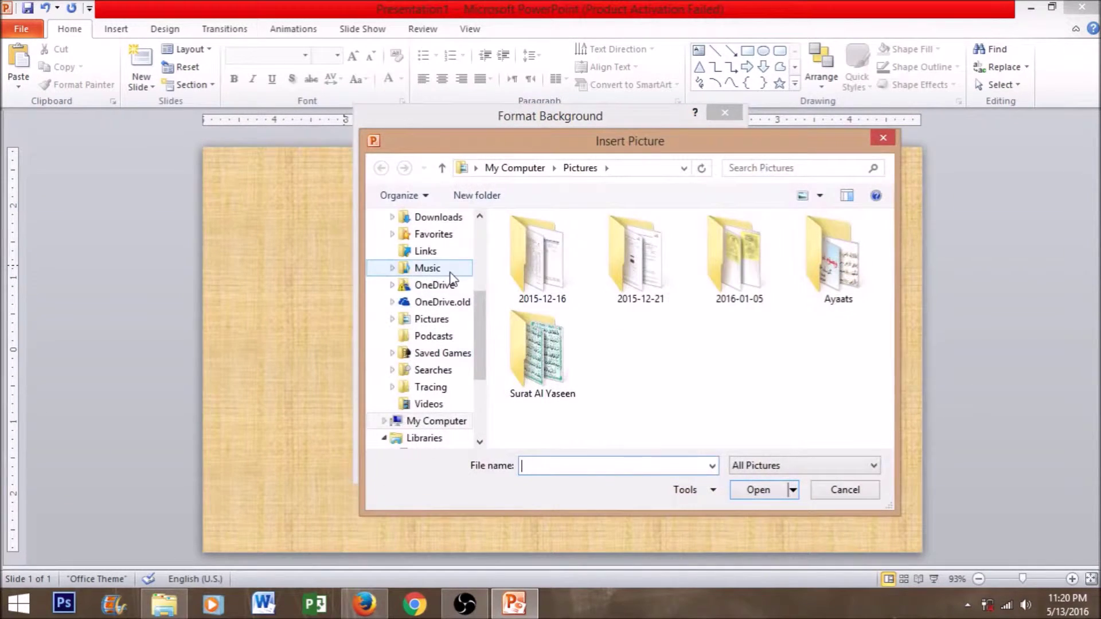
click(446, 219)
click(853, 269)
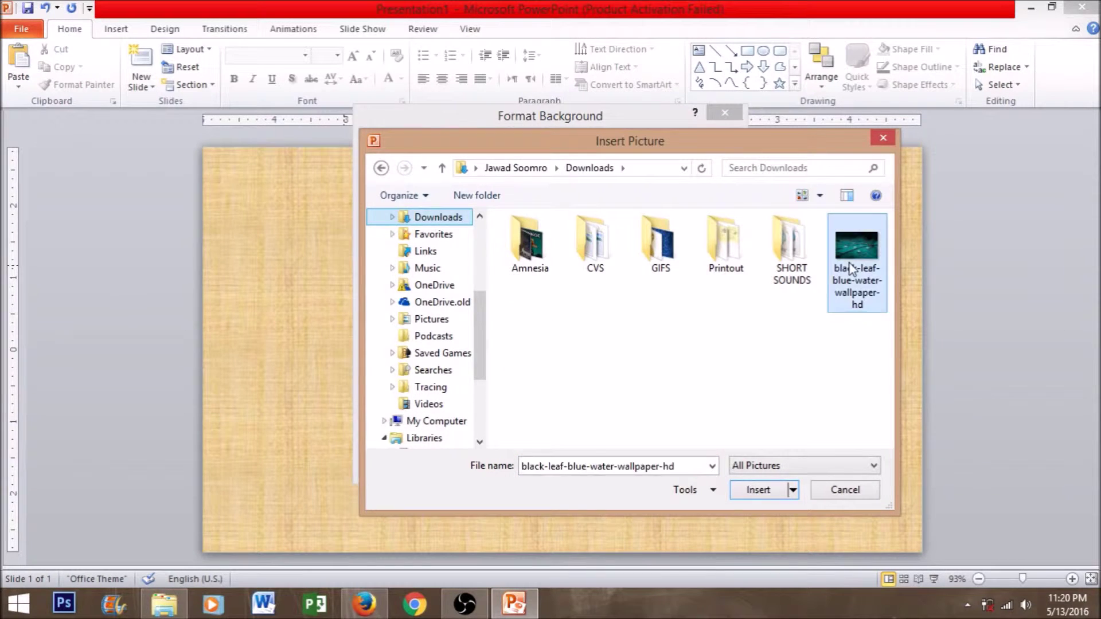
double_click(852, 269)
click(625, 463)
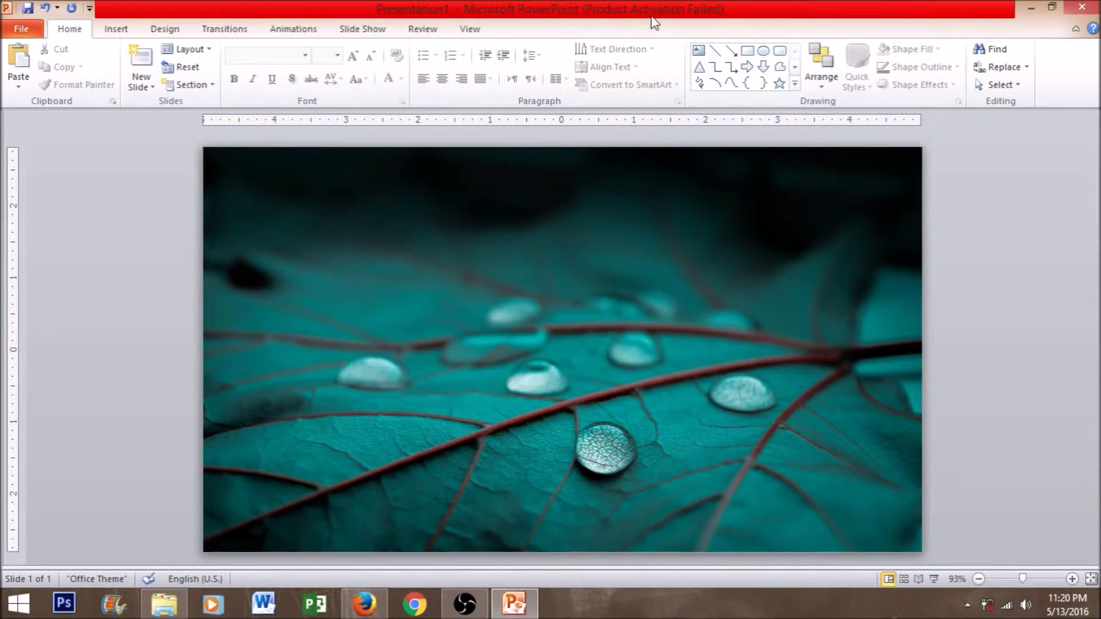
click(747, 50)
Step: Draw a full-slide rectangle and raise its transparency to about 50%
drag(204, 148, 922, 550)
right_click(777, 301)
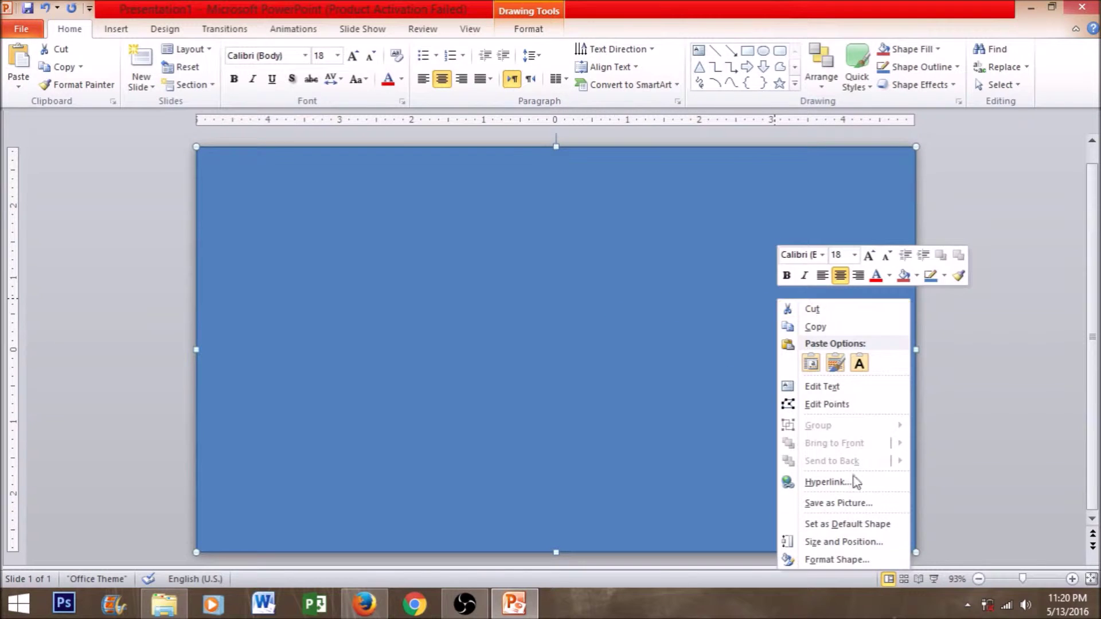
click(871, 557)
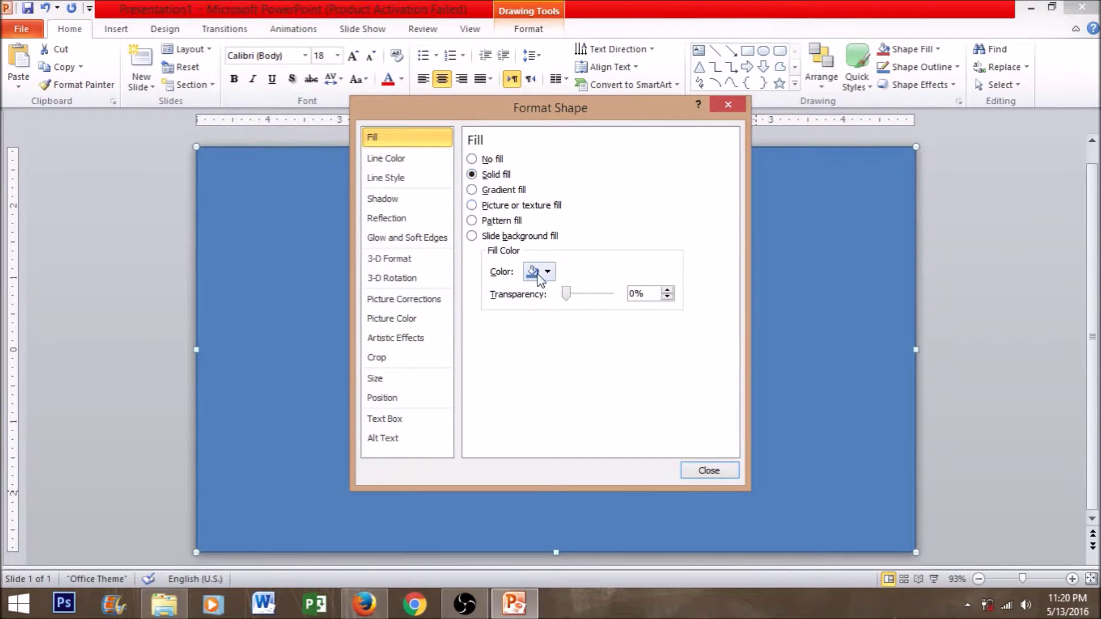
drag(569, 295, 574, 295)
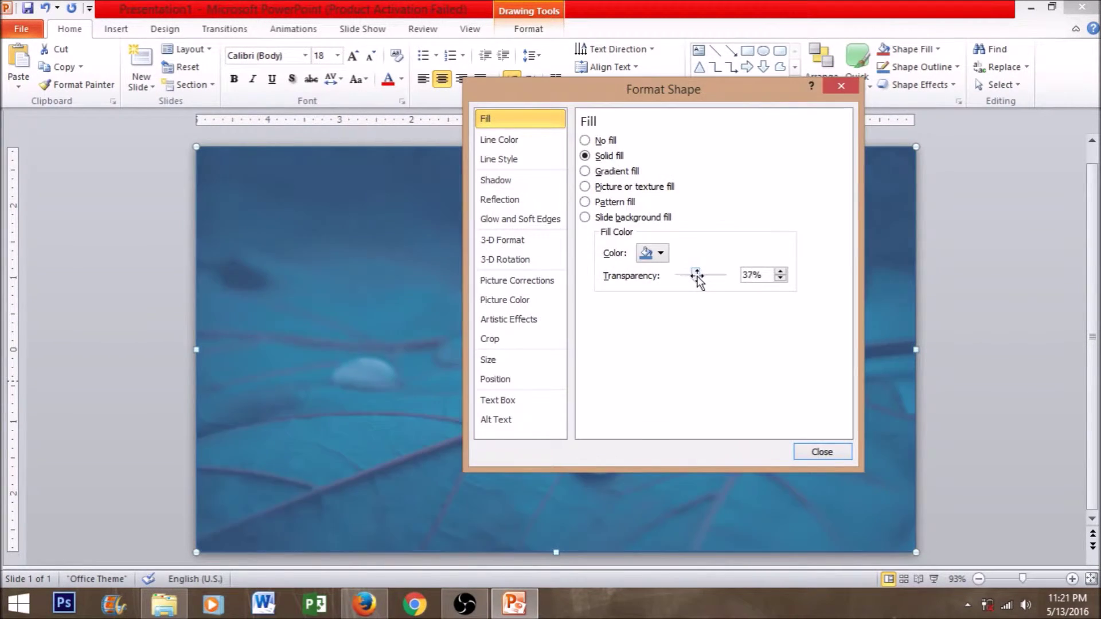
drag(696, 276, 702, 276)
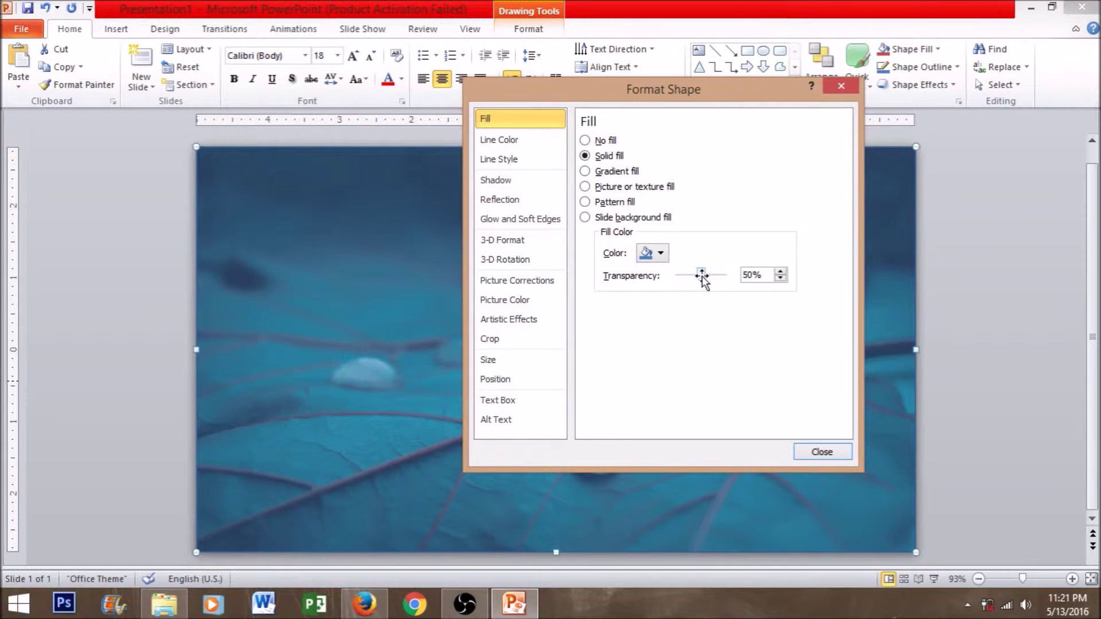
click(840, 454)
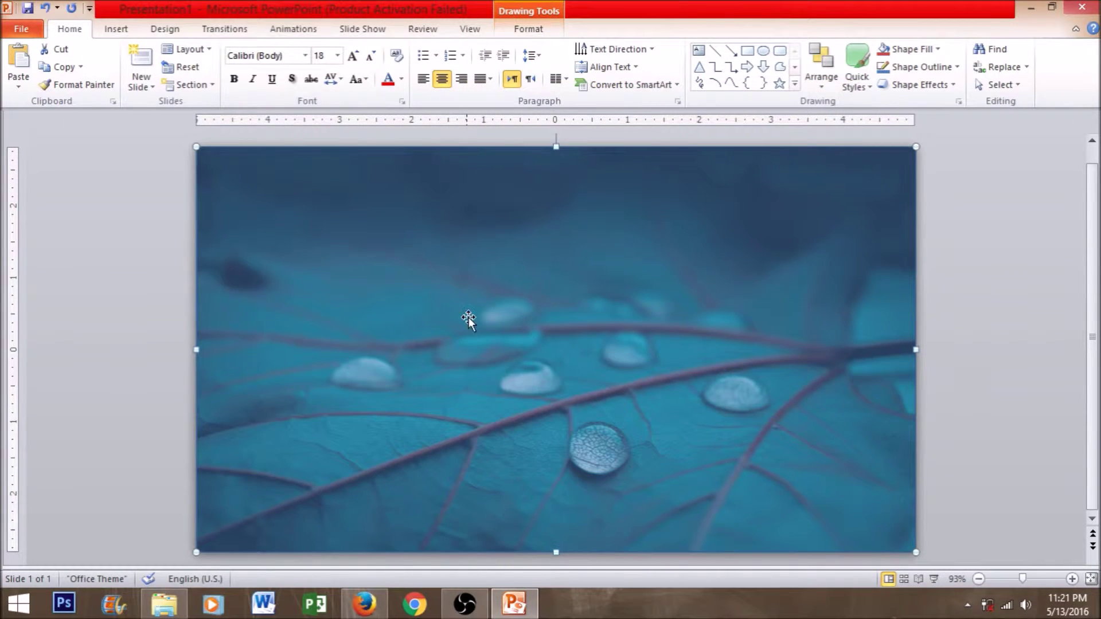
Step: Give the rectangle a dark red solid fill, briefly trying green first
right_click(773, 315)
click(848, 302)
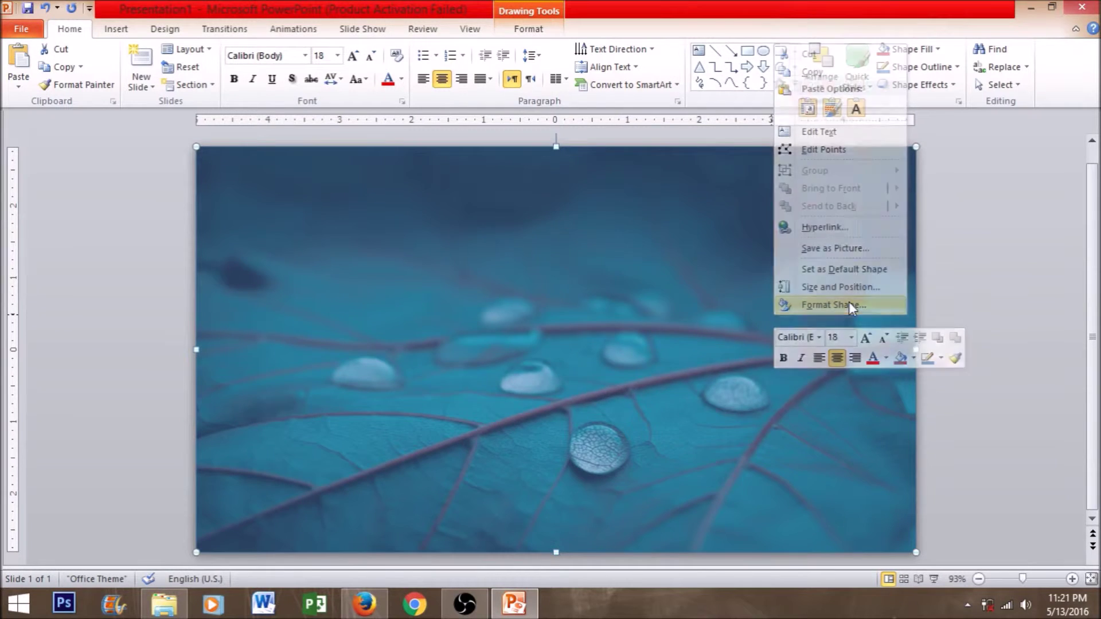
click(653, 253)
click(643, 372)
drag(634, 89, 805, 90)
click(836, 251)
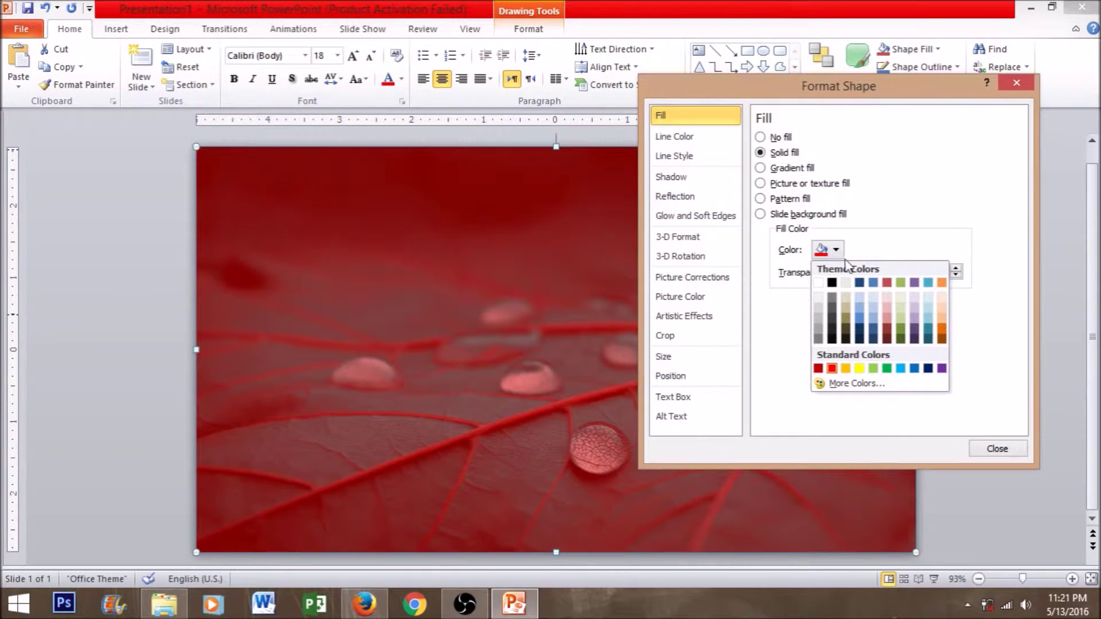
click(888, 373)
drag(811, 90, 795, 163)
click(814, 322)
click(876, 408)
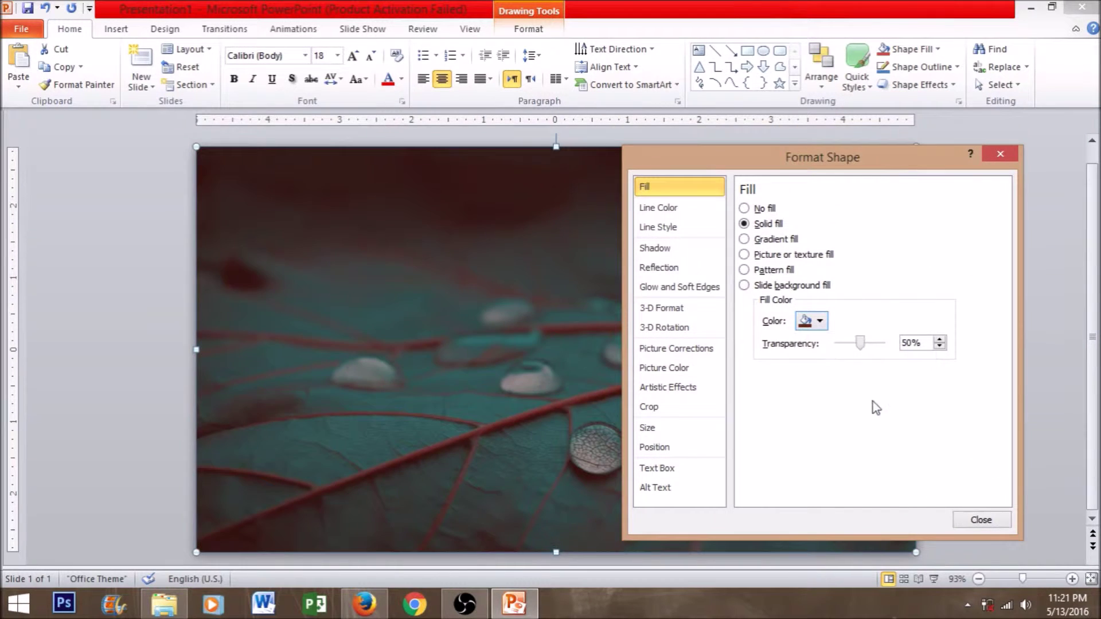
drag(786, 160, 863, 148)
key(Escape)
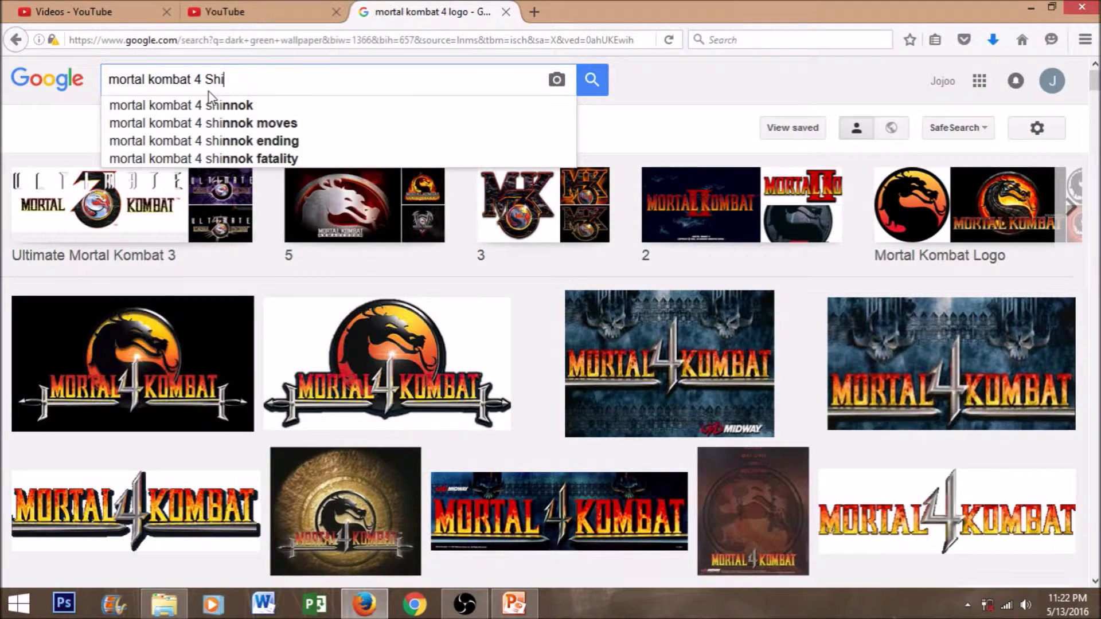
Step: Search 'mortal kombat 4 Shinnok png' and copy the MK4-17 Shinnok.png image
text(nnok png)
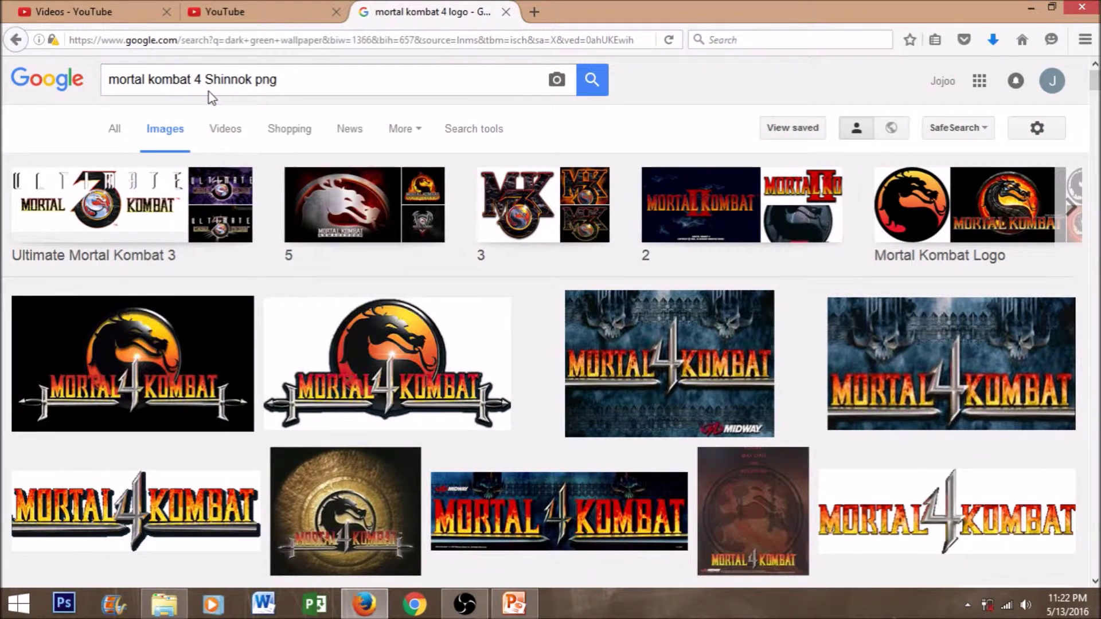
key(Return)
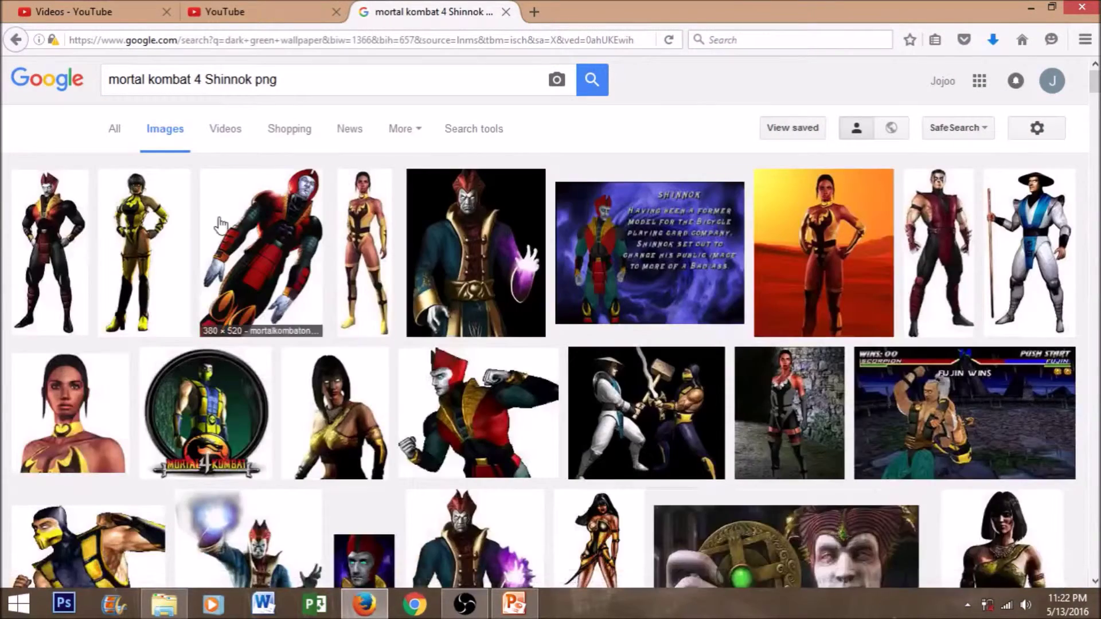
click(75, 227)
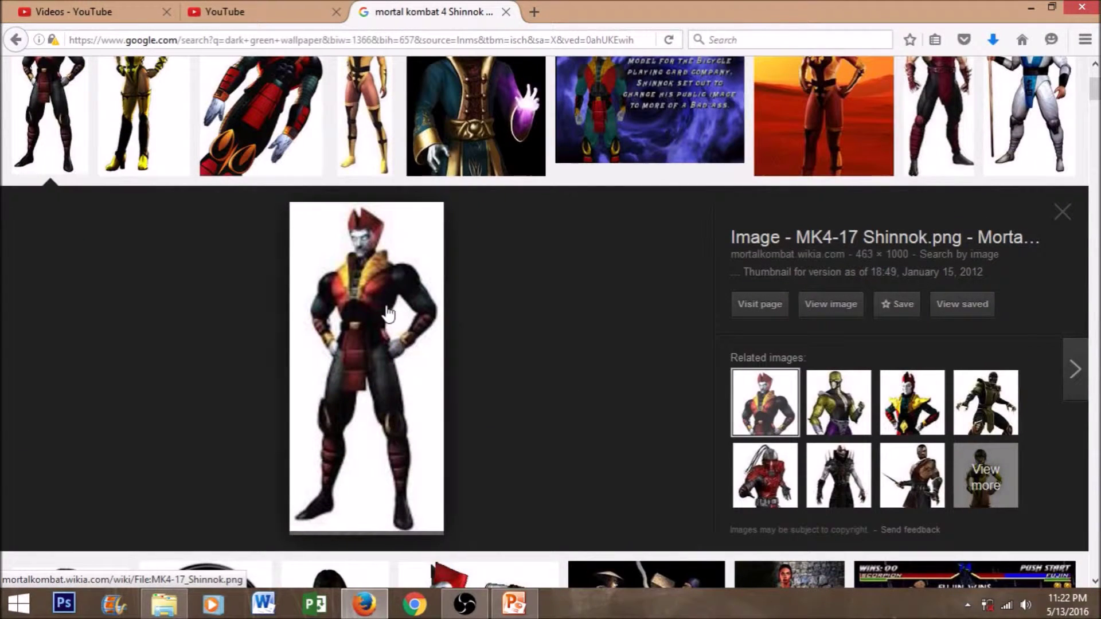
right_click(380, 334)
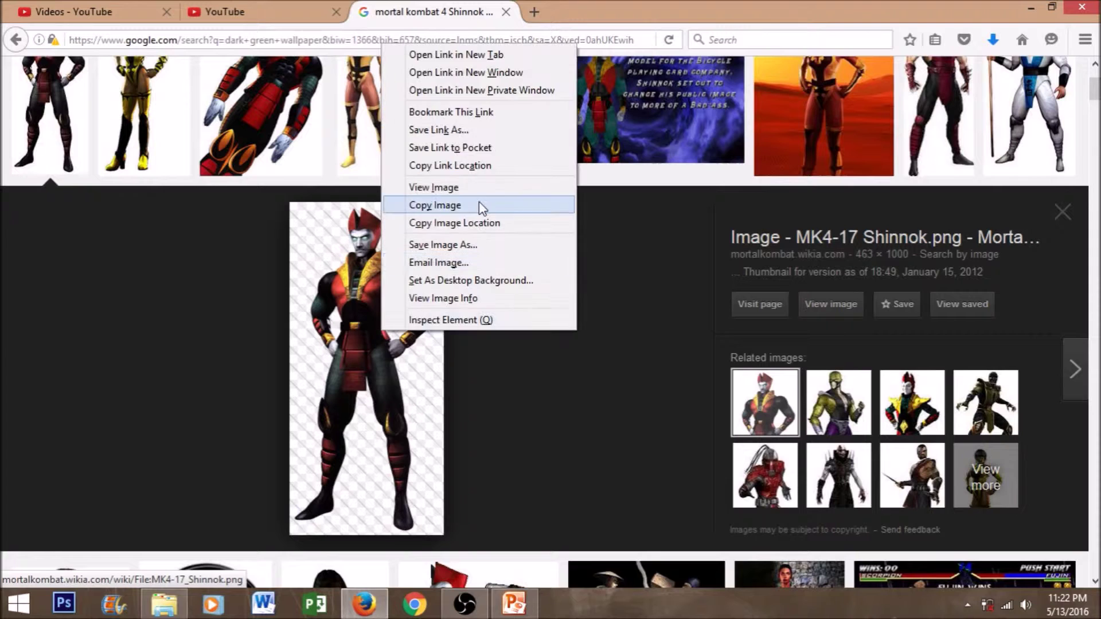
click(482, 206)
click(516, 605)
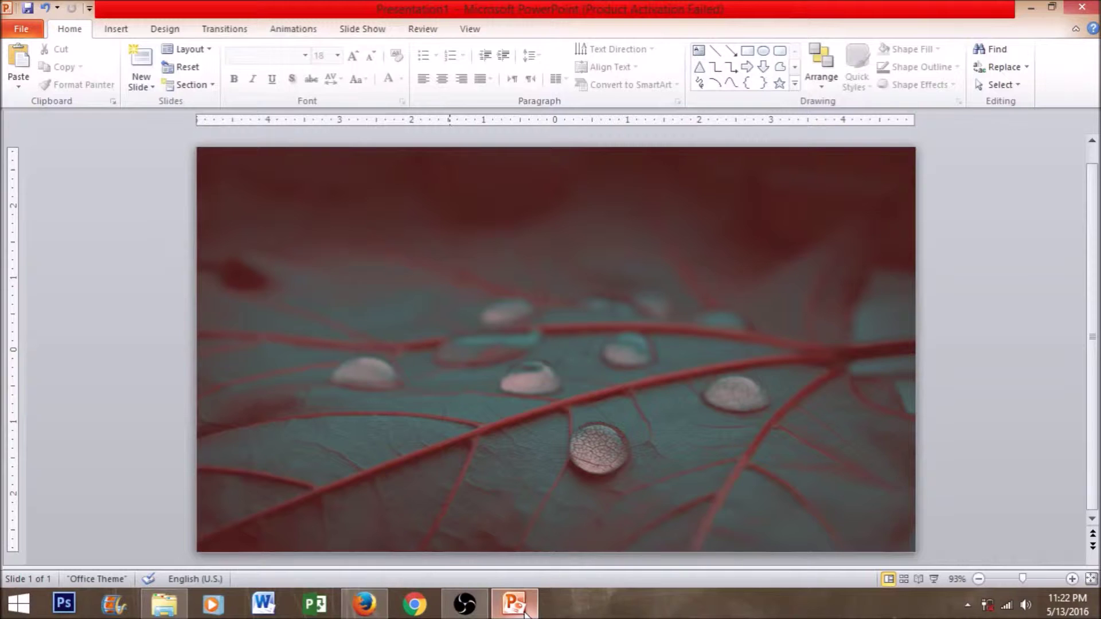
Step: Paste the Shinnok image and enlarge it on the slide's left side
key(ctrl+v)
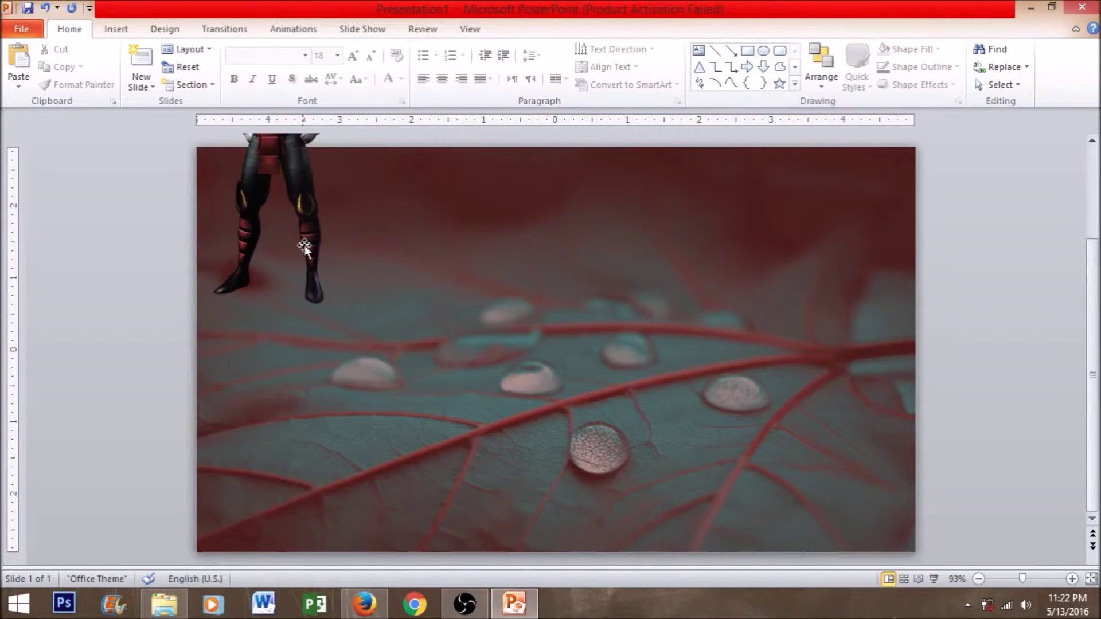
drag(352, 308, 538, 568)
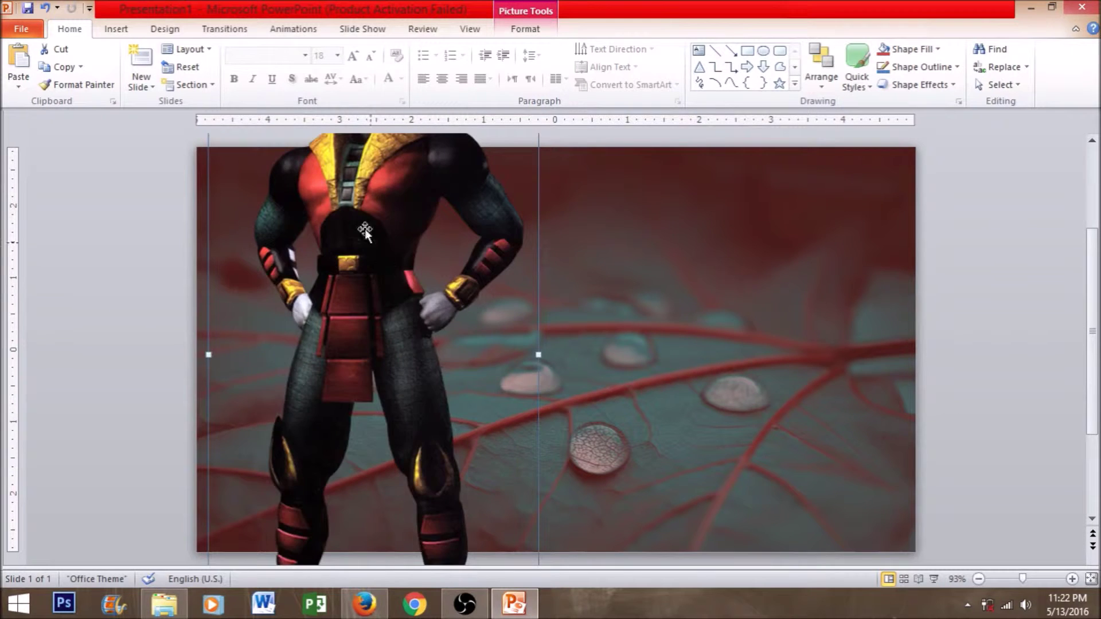
drag(338, 307, 320, 324)
drag(503, 156, 537, 139)
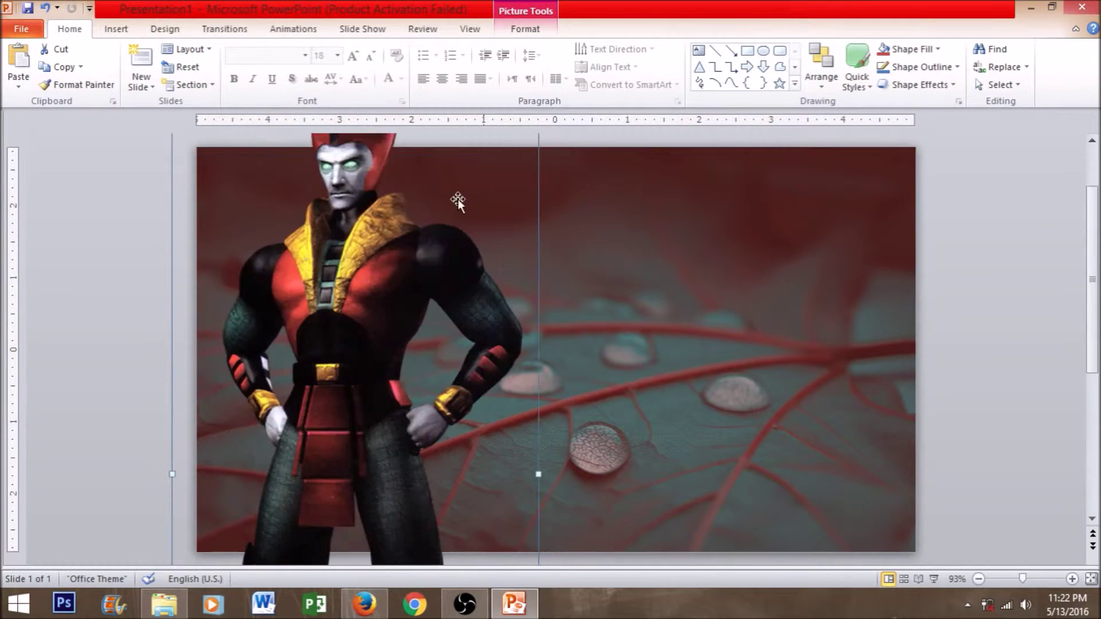
drag(400, 253, 394, 292)
Step: Adjust the character picture, then select the leaf background and undo the last change
double_click(395, 293)
scroll(523, 516, down, 6)
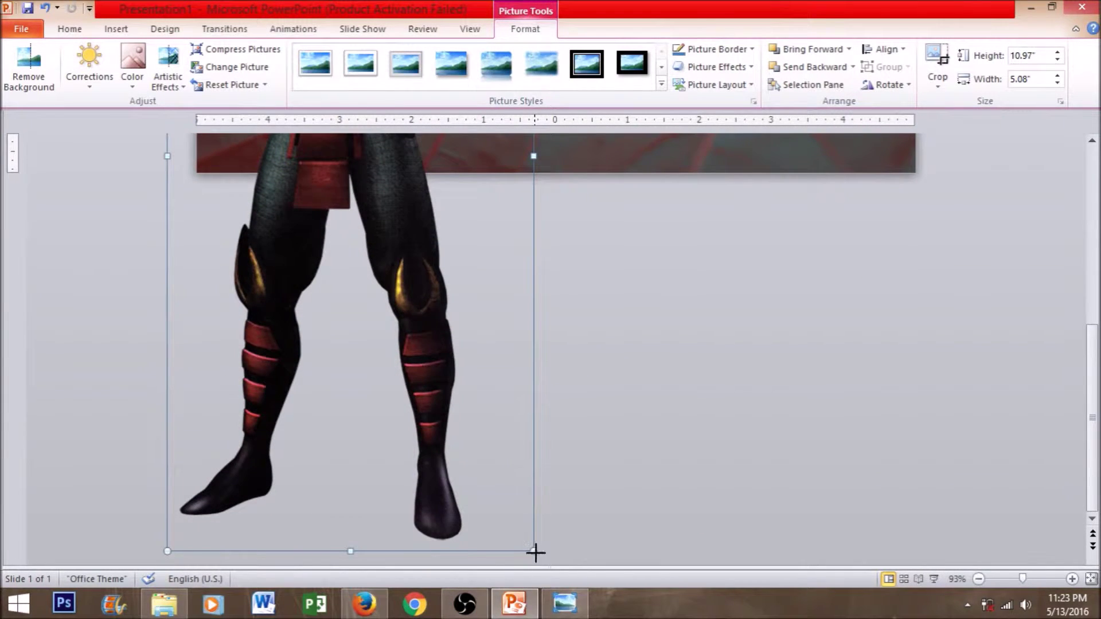
drag(535, 552, 563, 583)
scroll(551, 447, up, 3)
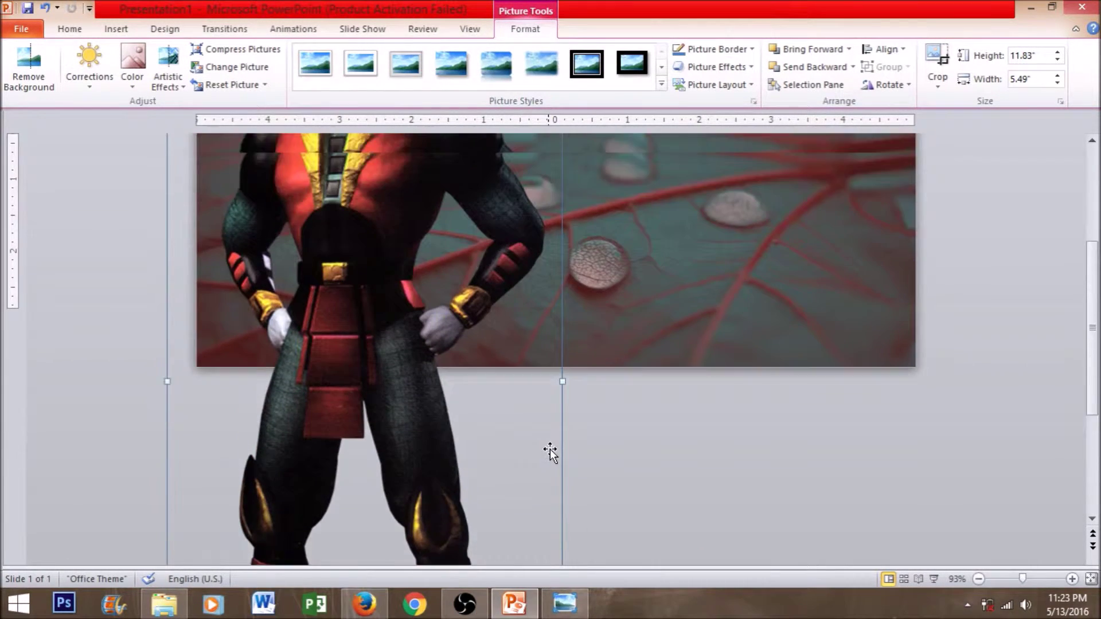
scroll(550, 450, up, 4)
click(745, 379)
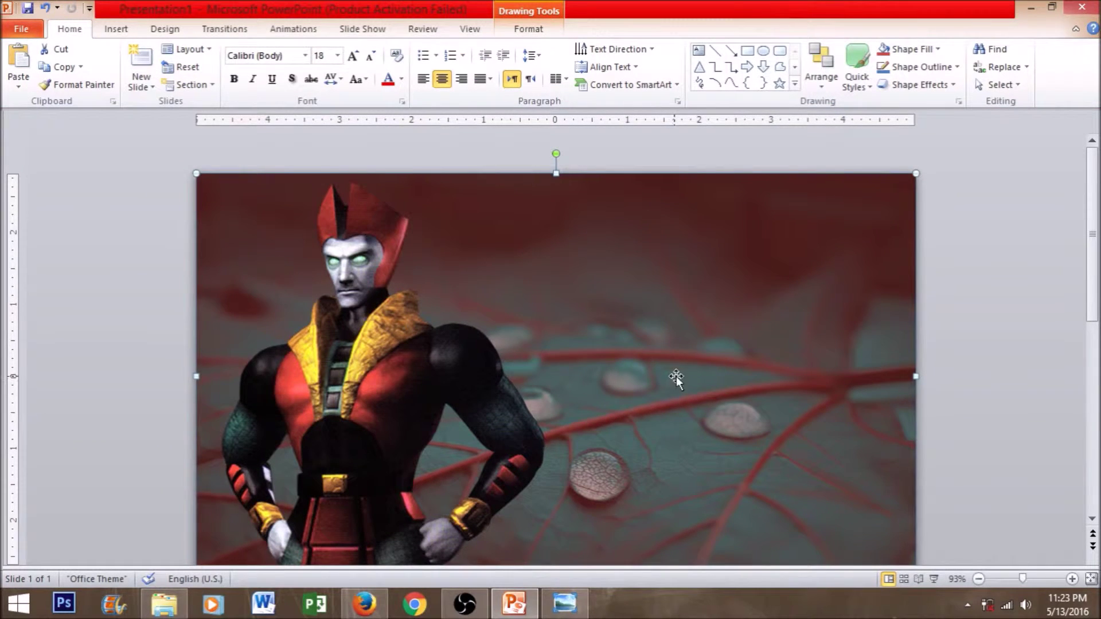
key(ctrl+z)
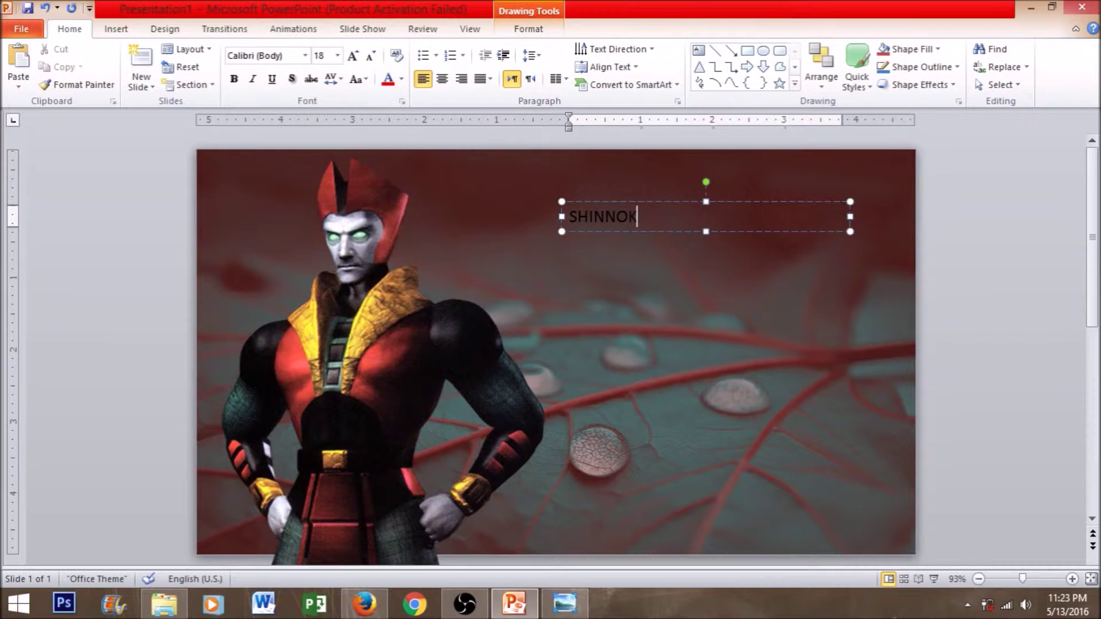
Step: Make the SHINNOK text white in the Smudger LET font
double_click(604, 217)
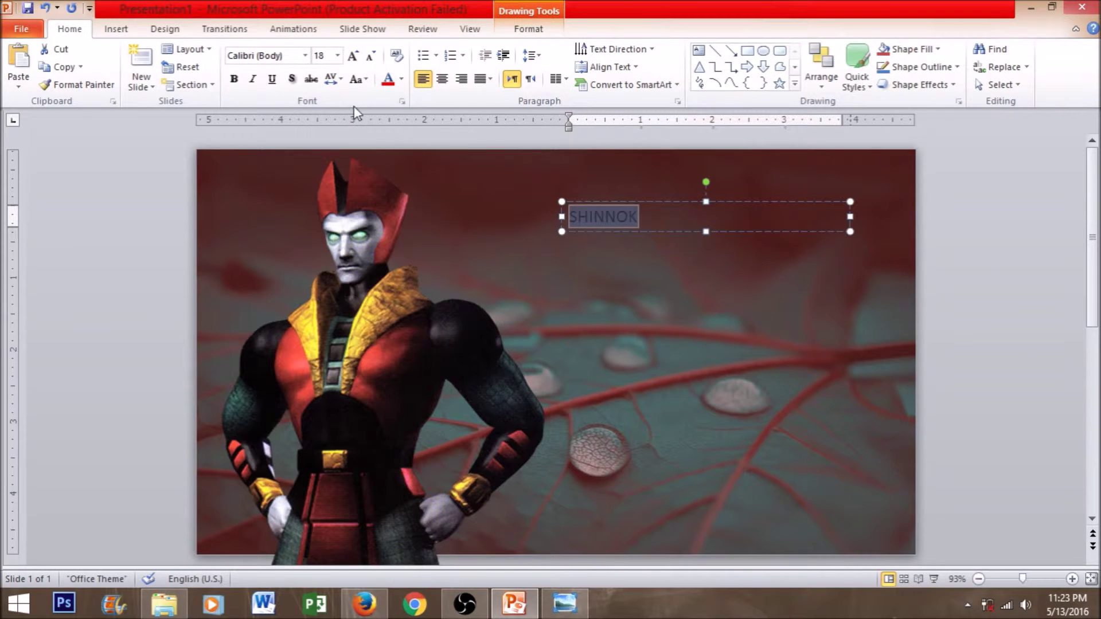
click(401, 79)
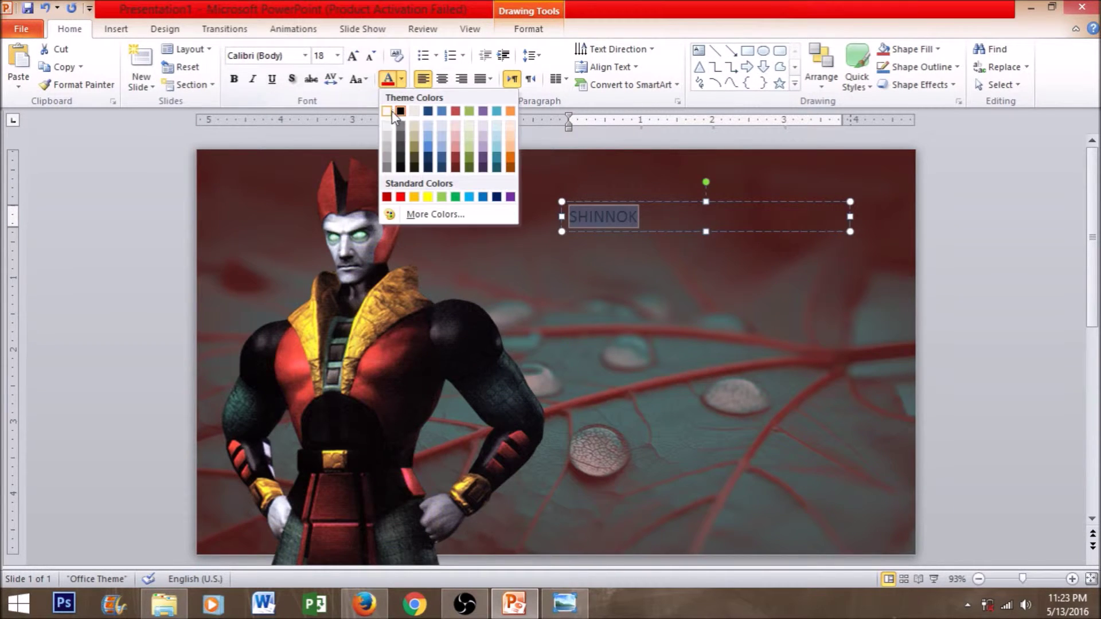
click(386, 111)
click(305, 56)
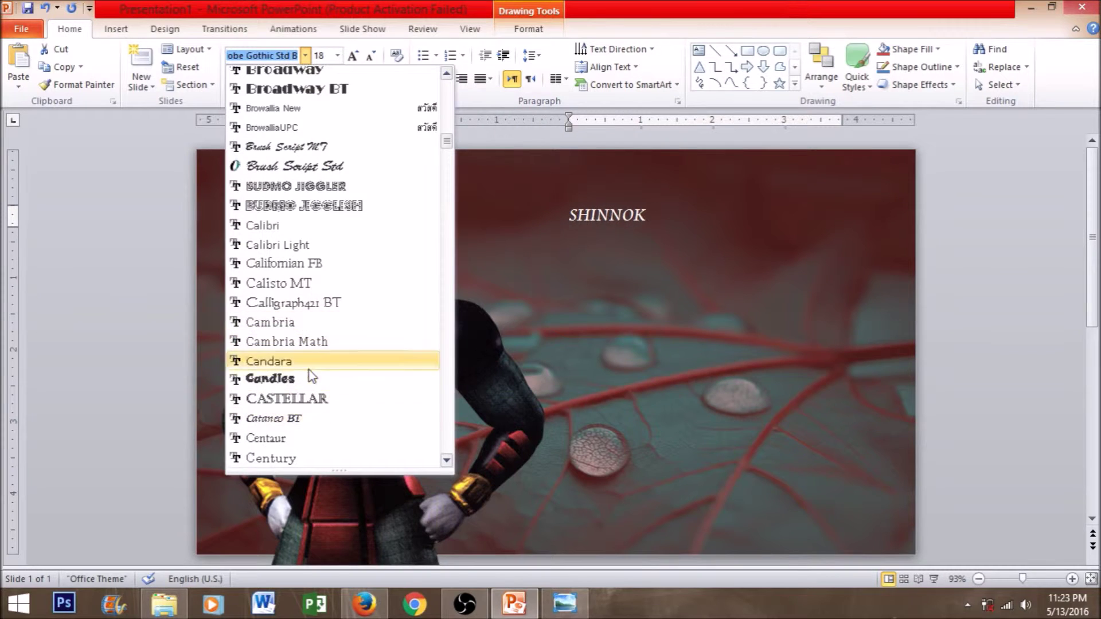
scroll(308, 373, down, 10)
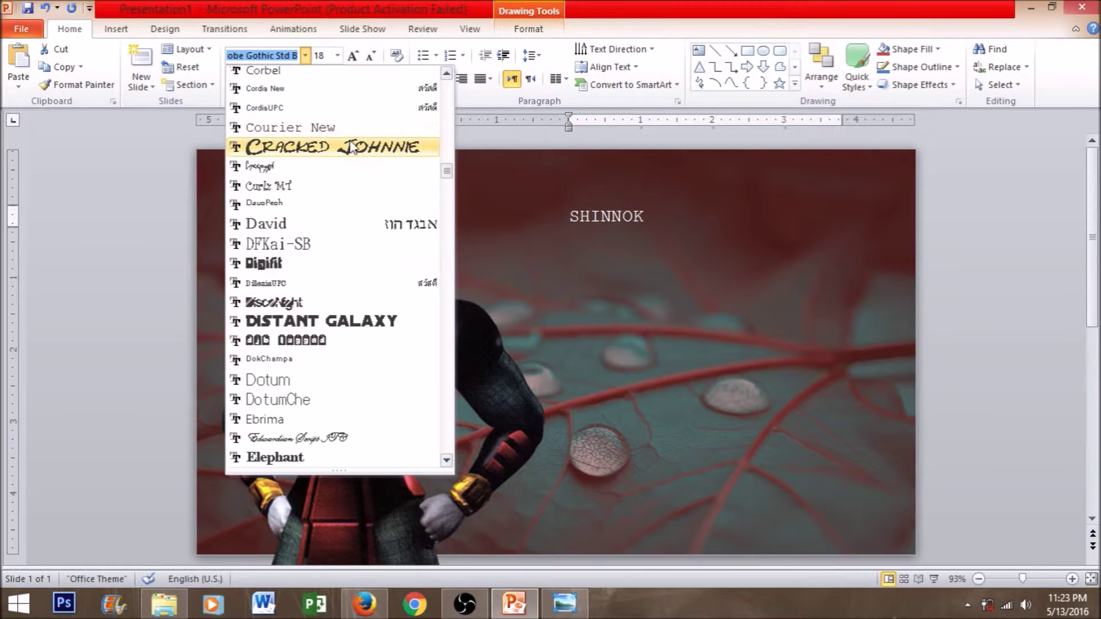
scroll(339, 395, down, 20)
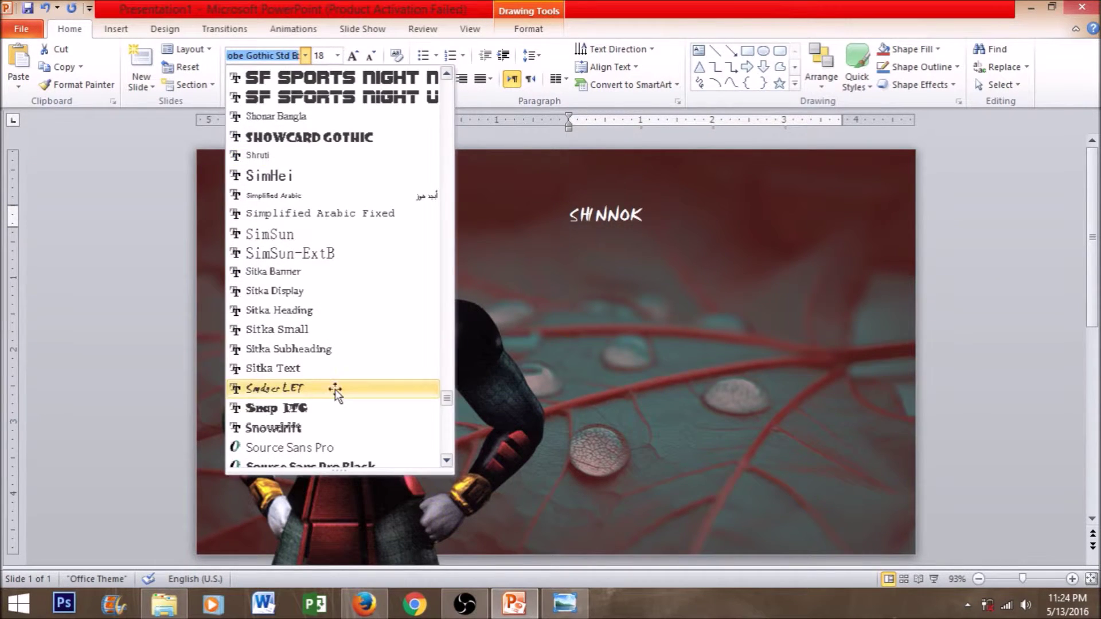
click(335, 390)
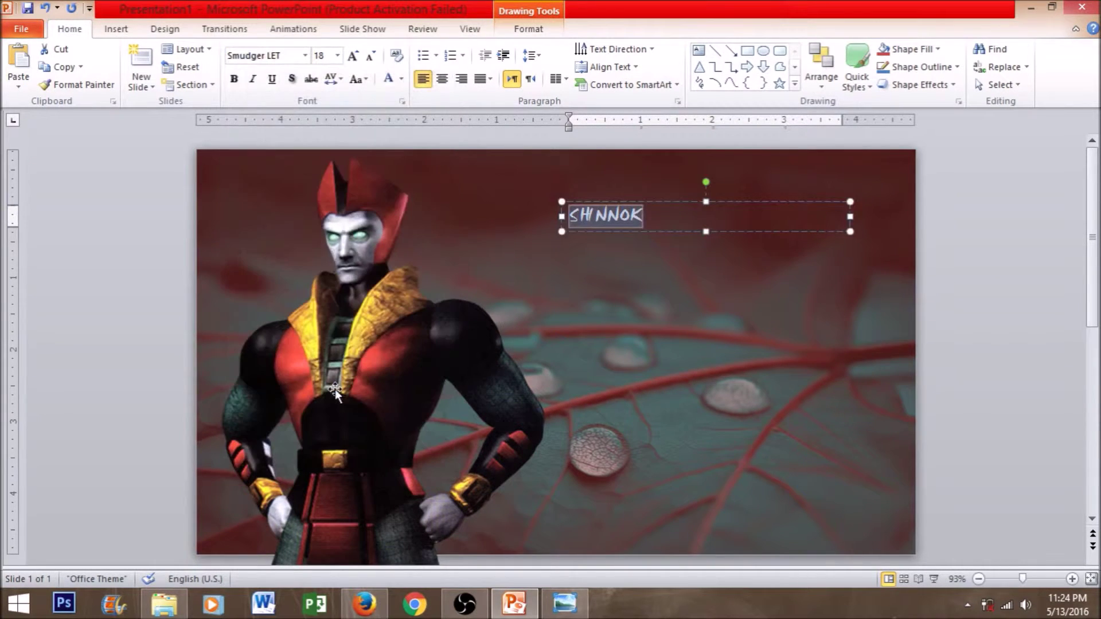
Step: Grow SHINNOK to 88 pt and widen its text box to fit one line
click(353, 56)
click(352, 56)
click(353, 56)
click(352, 56)
click(353, 56)
click(352, 56)
click(353, 56)
click(353, 57)
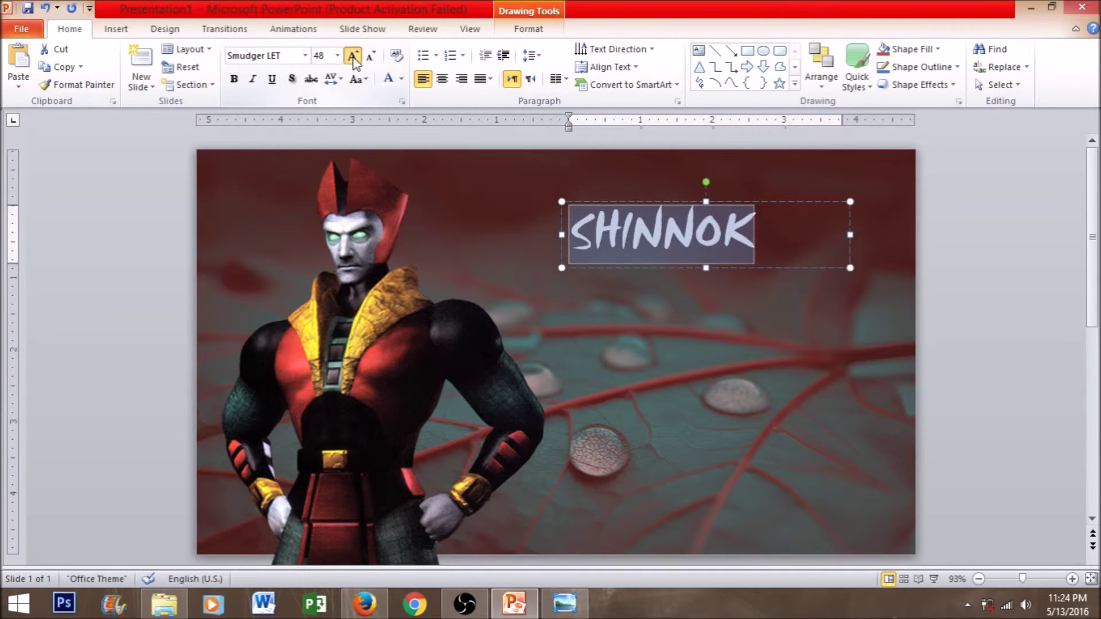
click(353, 56)
click(352, 56)
click(352, 56)
click(352, 57)
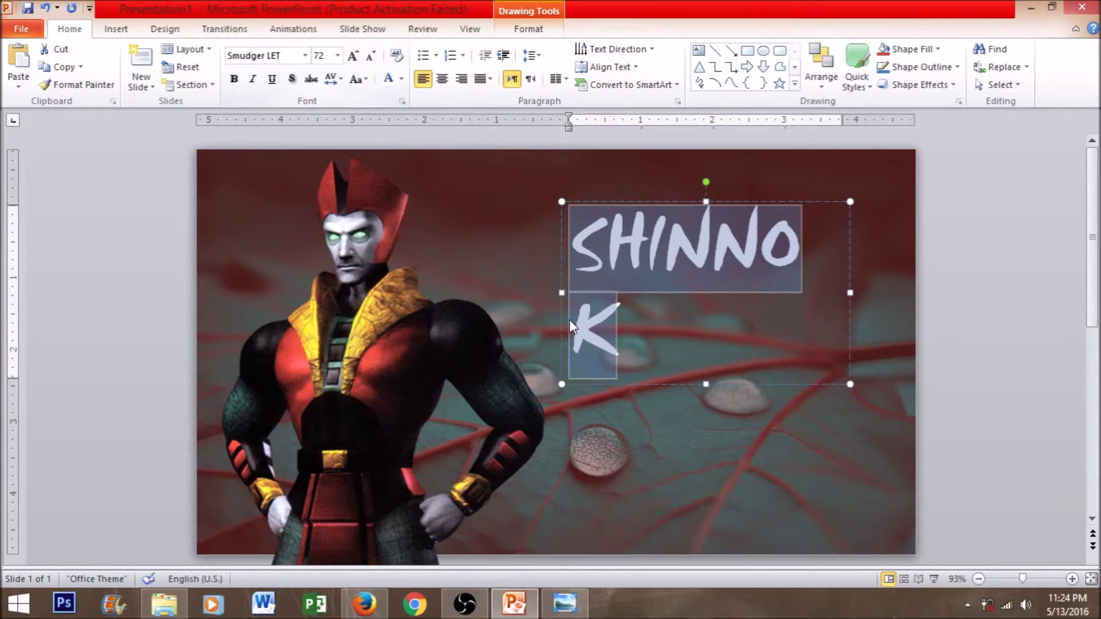
drag(561, 296, 489, 293)
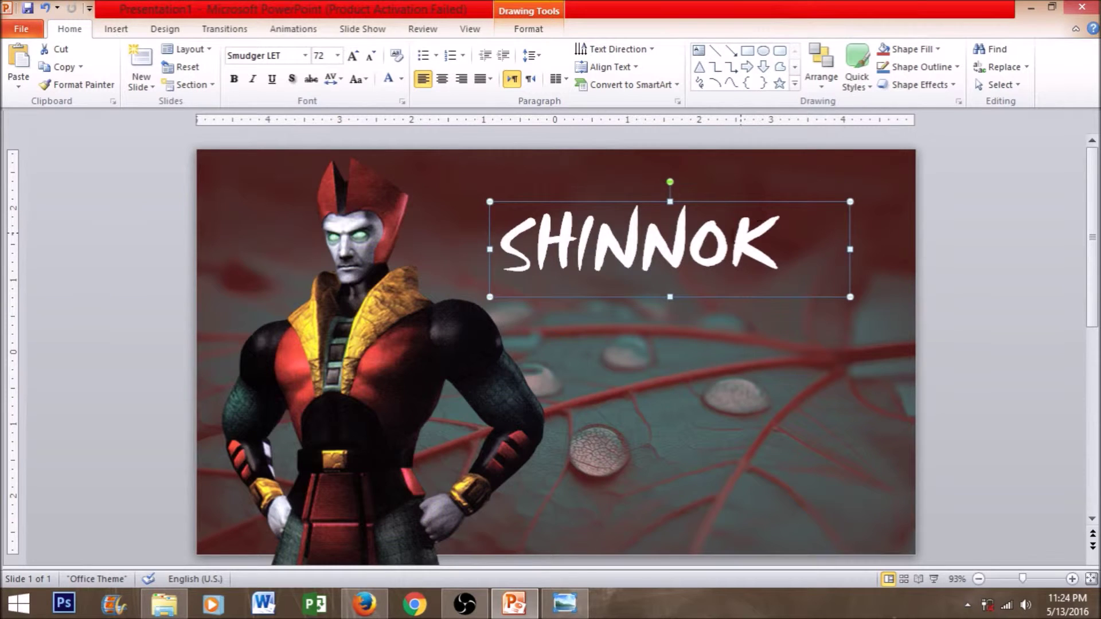
drag(505, 241, 780, 247)
click(352, 56)
click(706, 246)
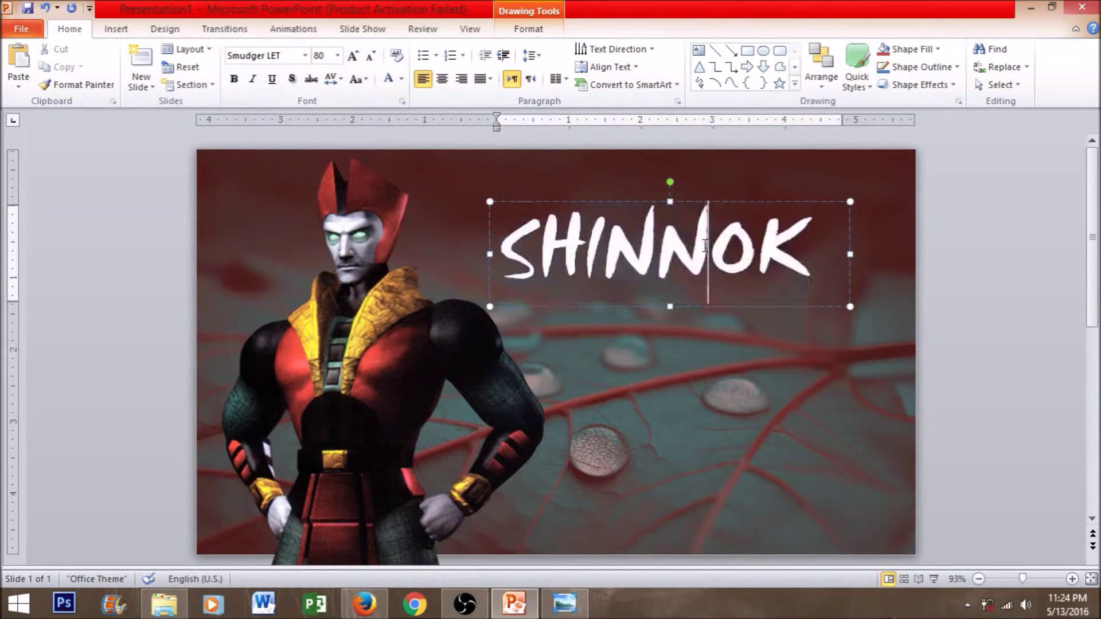
double_click(705, 246)
click(353, 57)
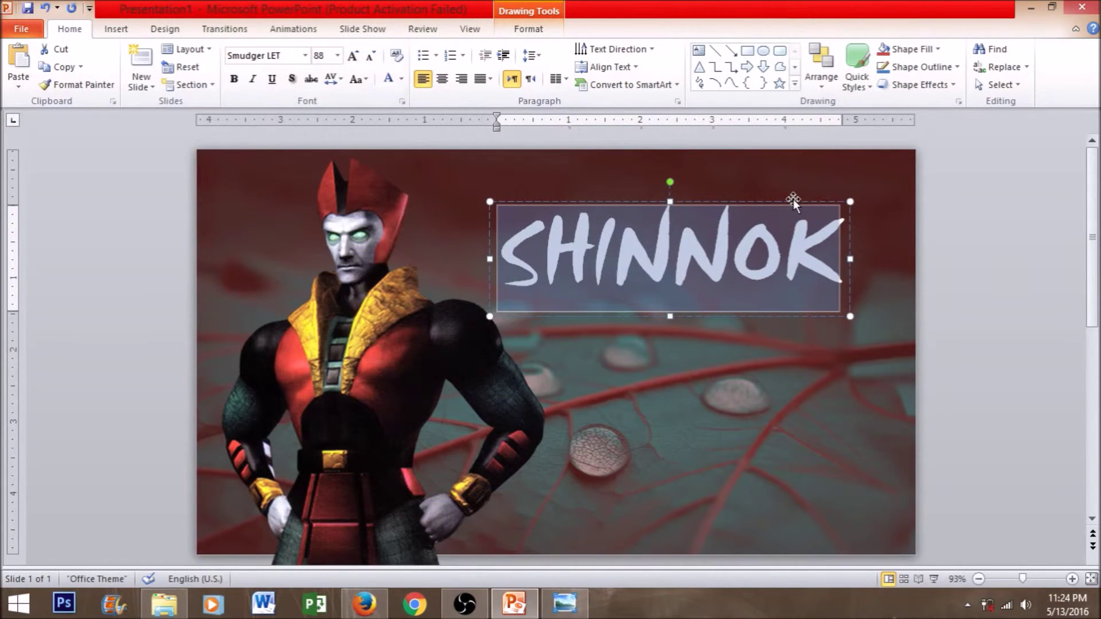
Step: Give the SHINNOK text a dark glow sized 16 pt in Format Text Effects
right_click(685, 252)
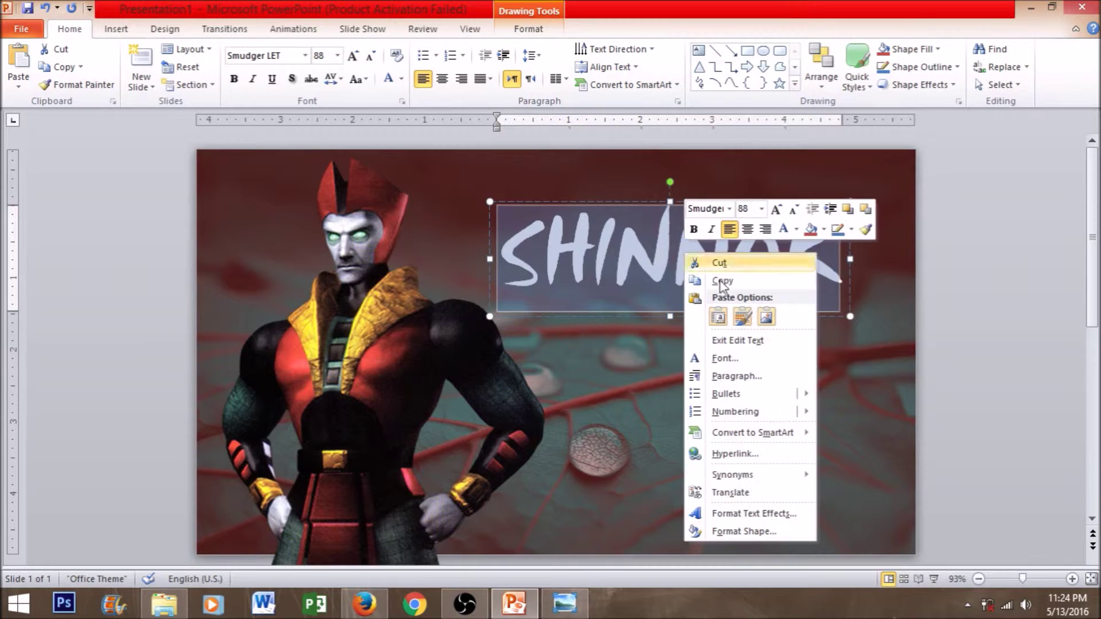
click(757, 514)
click(800, 179)
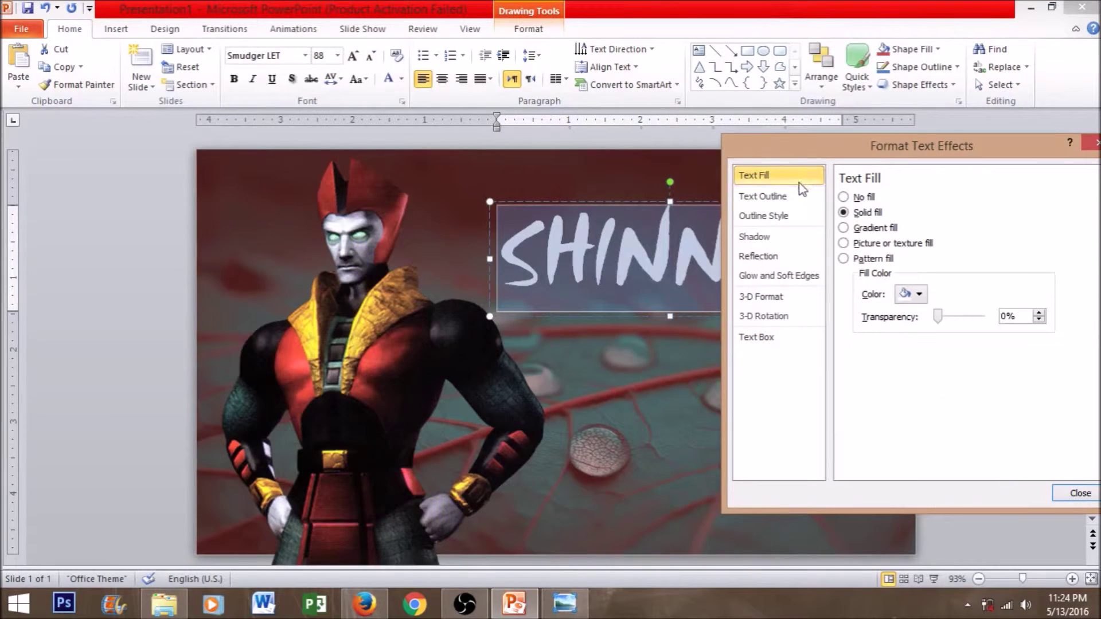
click(796, 280)
click(914, 242)
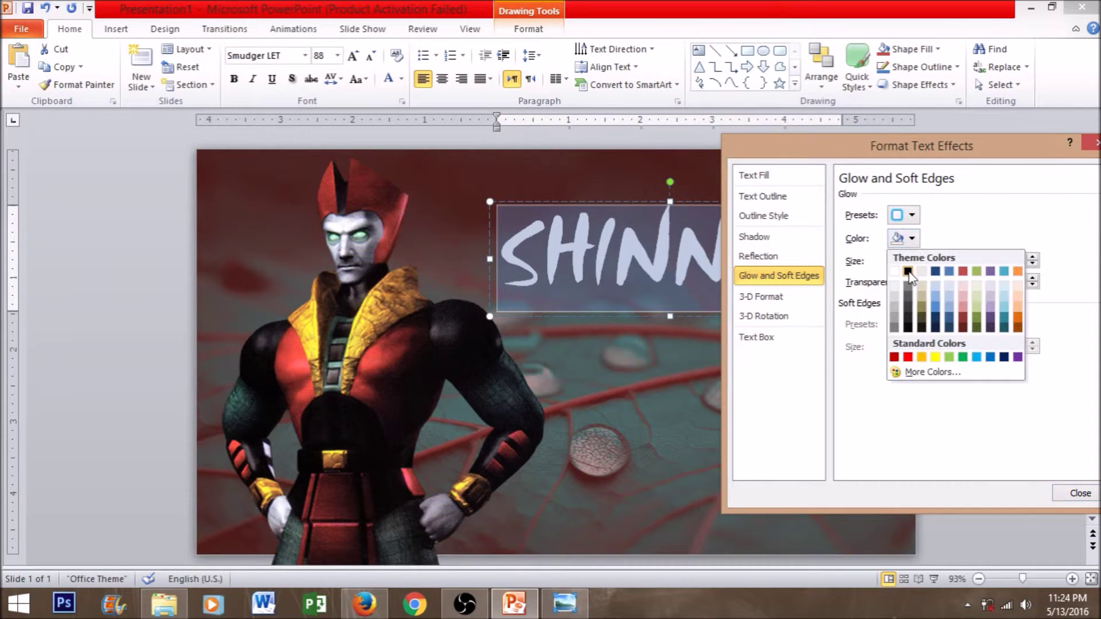
click(911, 281)
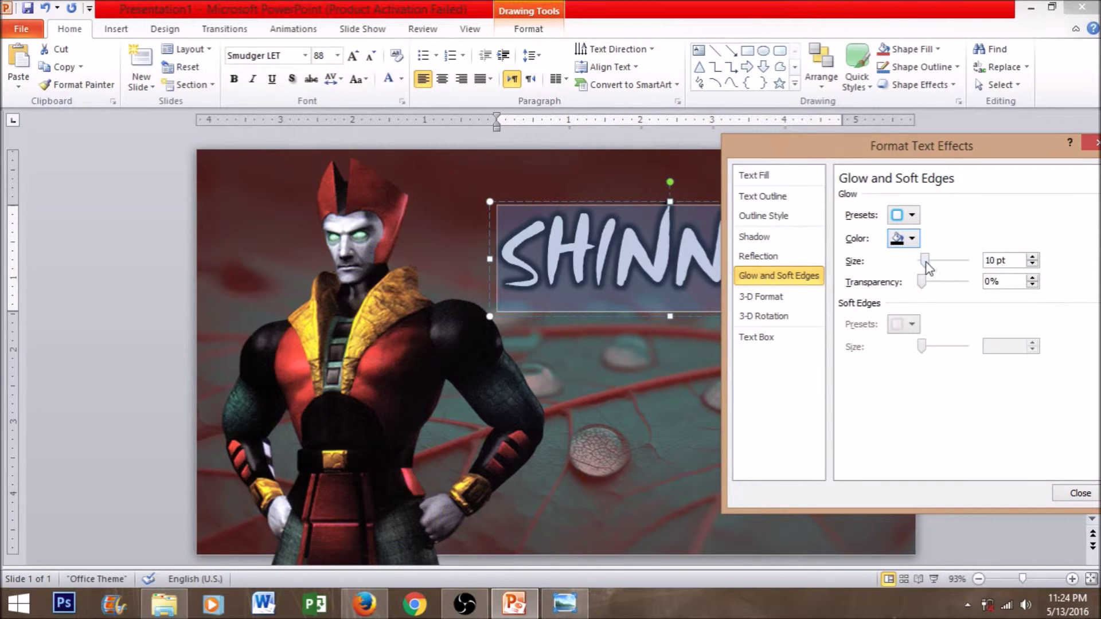
drag(929, 266, 931, 267)
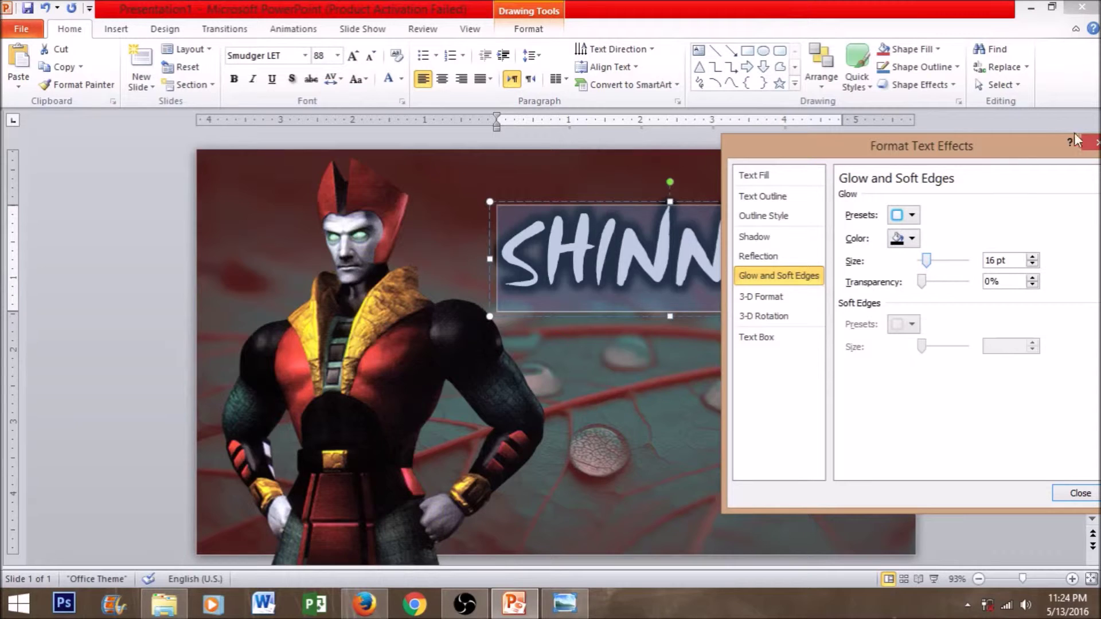
click(1088, 146)
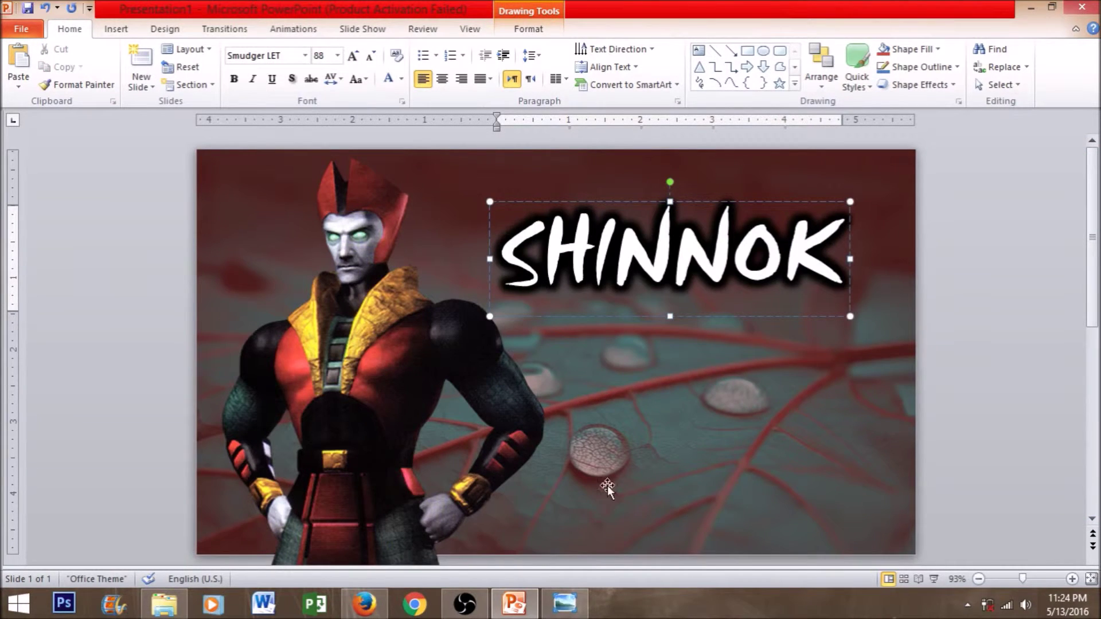
Step: Check the MK4 Shinnok reference image, then move the title toward the upper right
click(564, 603)
key(alt+Tab)
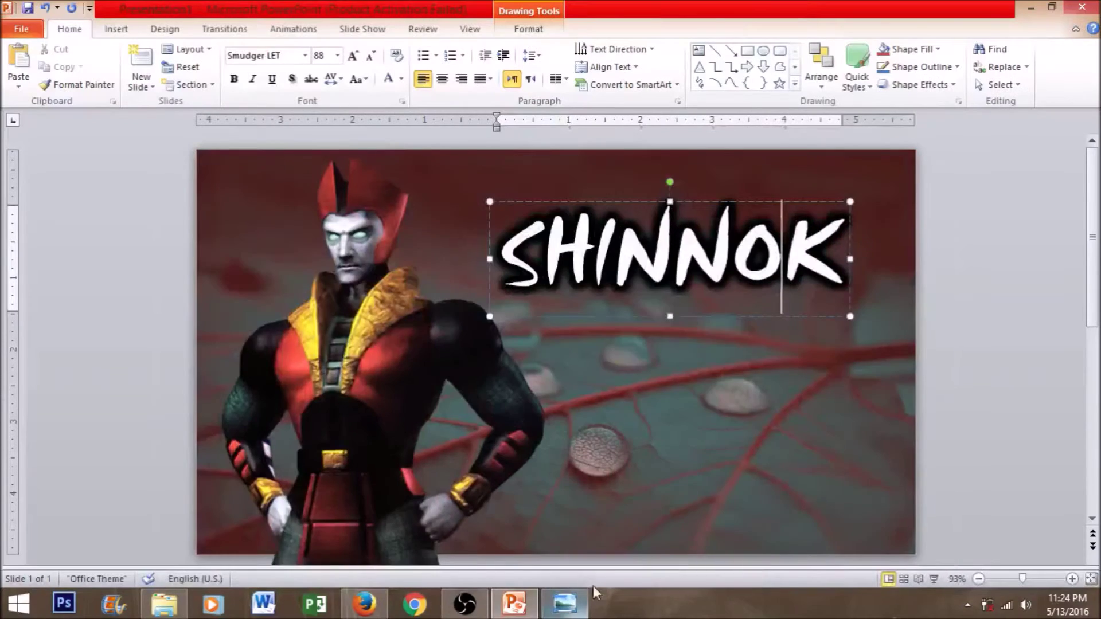
drag(756, 200, 781, 178)
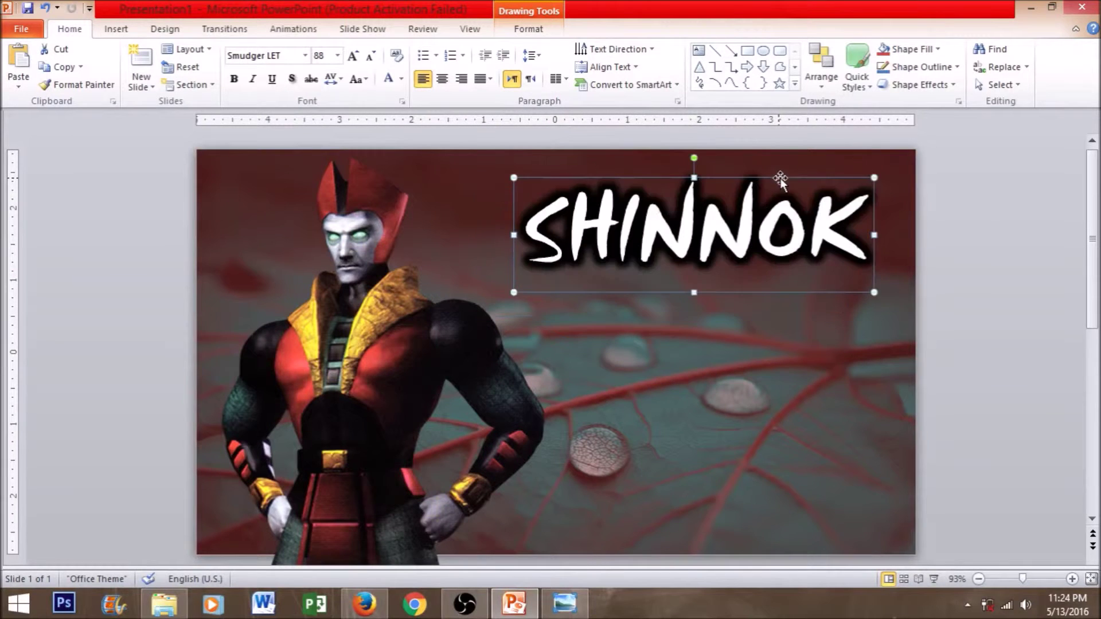
click(792, 351)
click(976, 296)
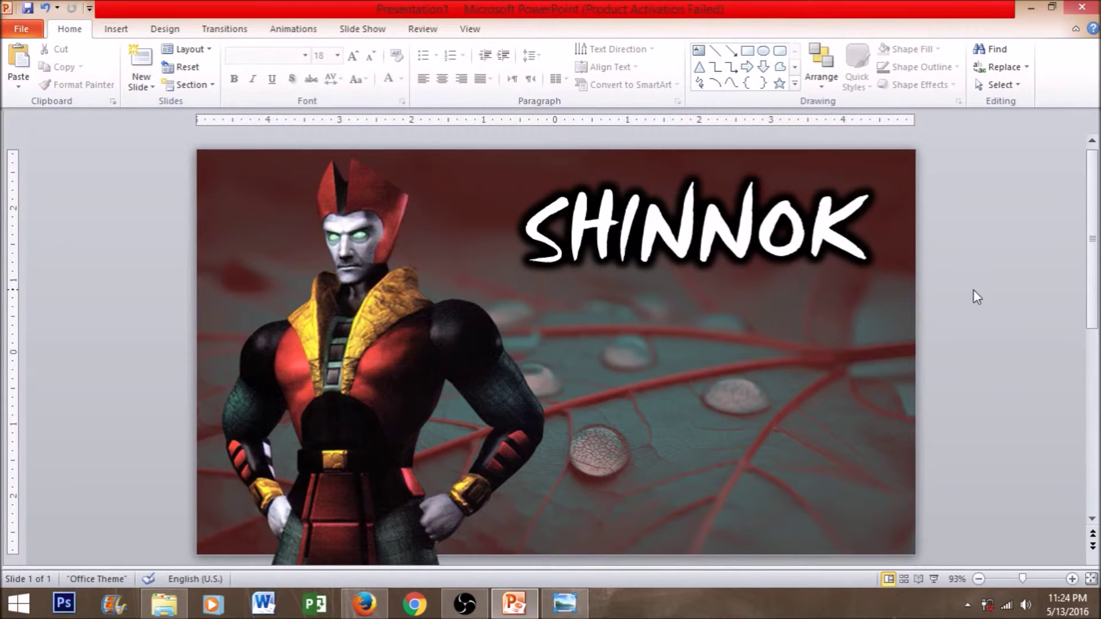
Step: Copy the MK4 logo from Google Images, paste it, and position it beneath SHINNOK
click(364, 603)
right_click(379, 353)
click(470, 228)
click(514, 603)
key(ctrl+v)
mouse_move(416, 224)
mouse_down()
mouse_move(692, 453)
mouse_move(748, 397)
mouse_up()
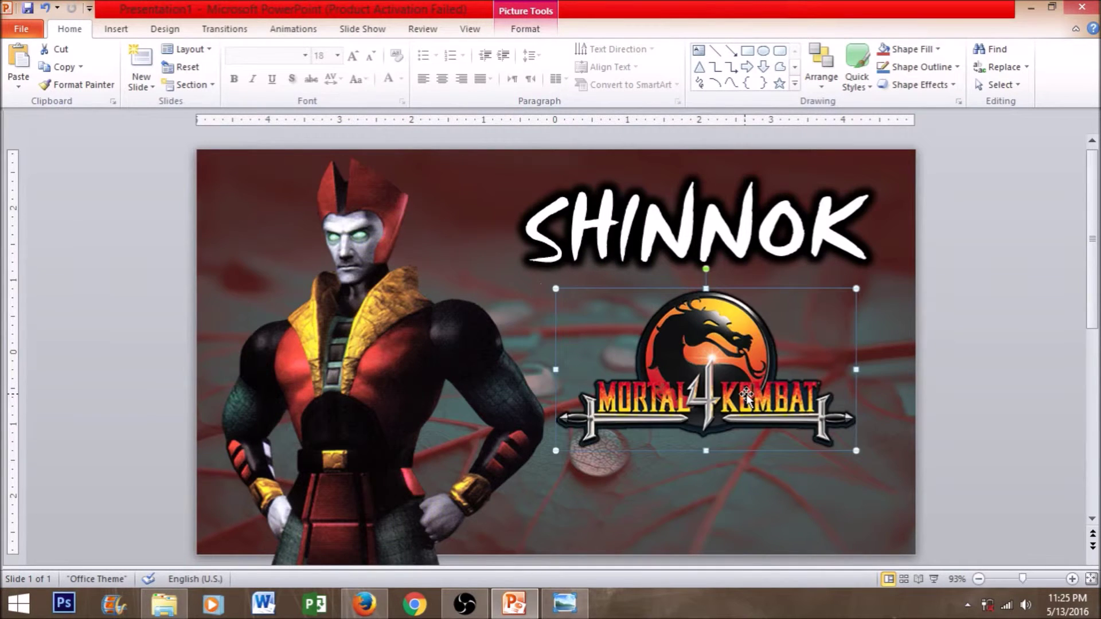
click(900, 356)
click(1049, 354)
click(748, 344)
drag(749, 344, 748, 341)
click(987, 328)
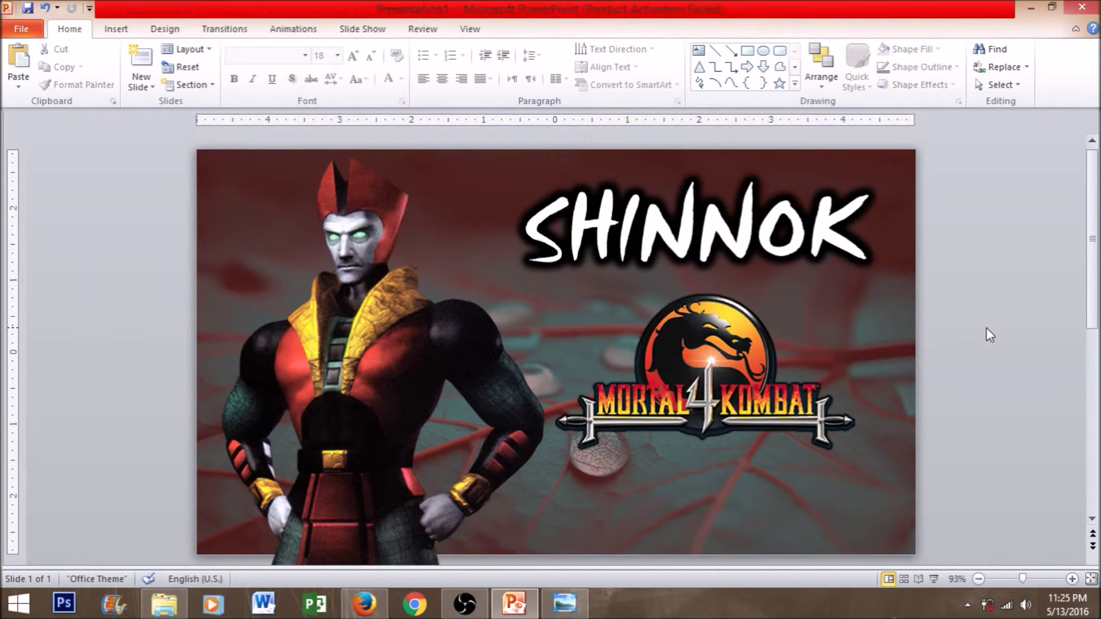
Step: Draw a circle below the MK4 logo and nudge it slightly left
click(765, 53)
scroll(712, 315, down, 1)
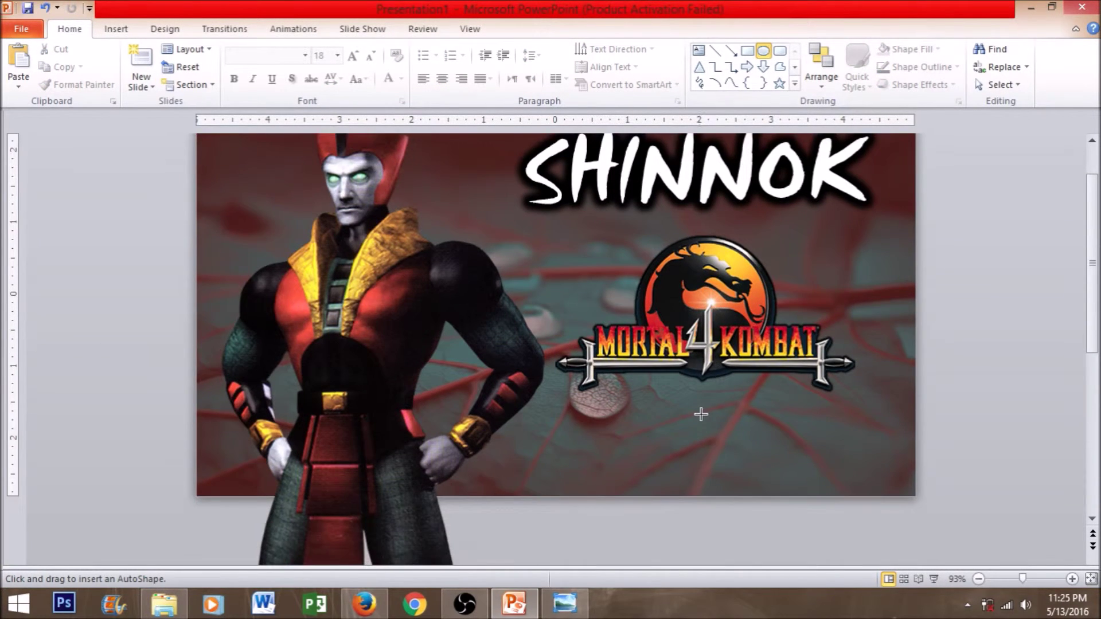
mouse_move(681, 395)
mouse_down()
mouse_move(735, 491)
mouse_move(778, 487)
mouse_up()
drag(740, 453, 720, 454)
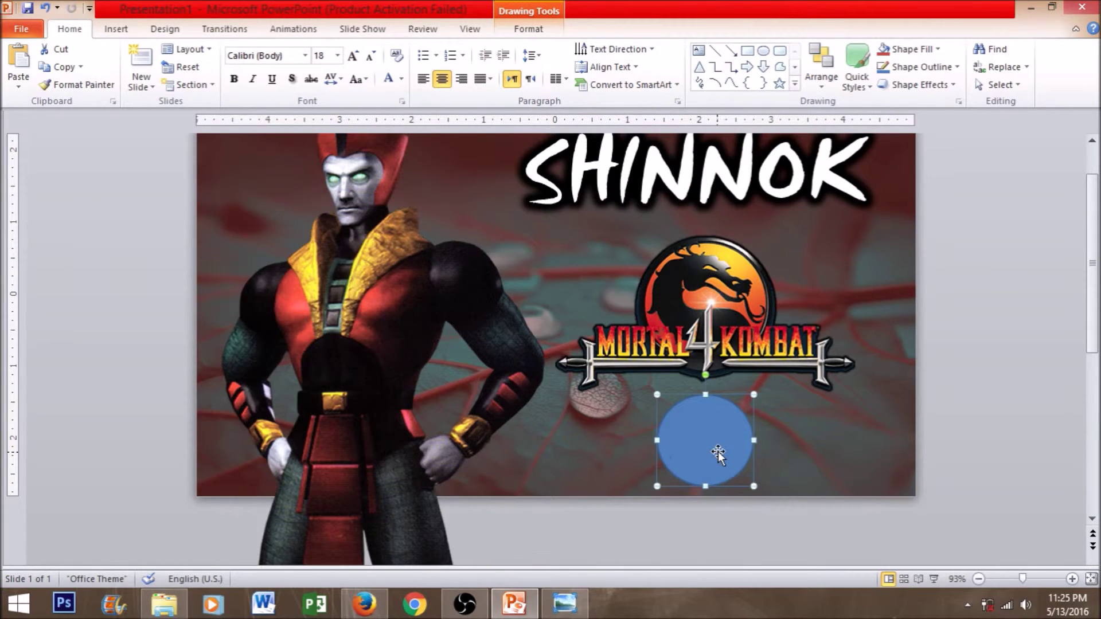
Step: Fill the circle with a custom dark magenta colour through Format Shape
right_click(718, 452)
click(762, 448)
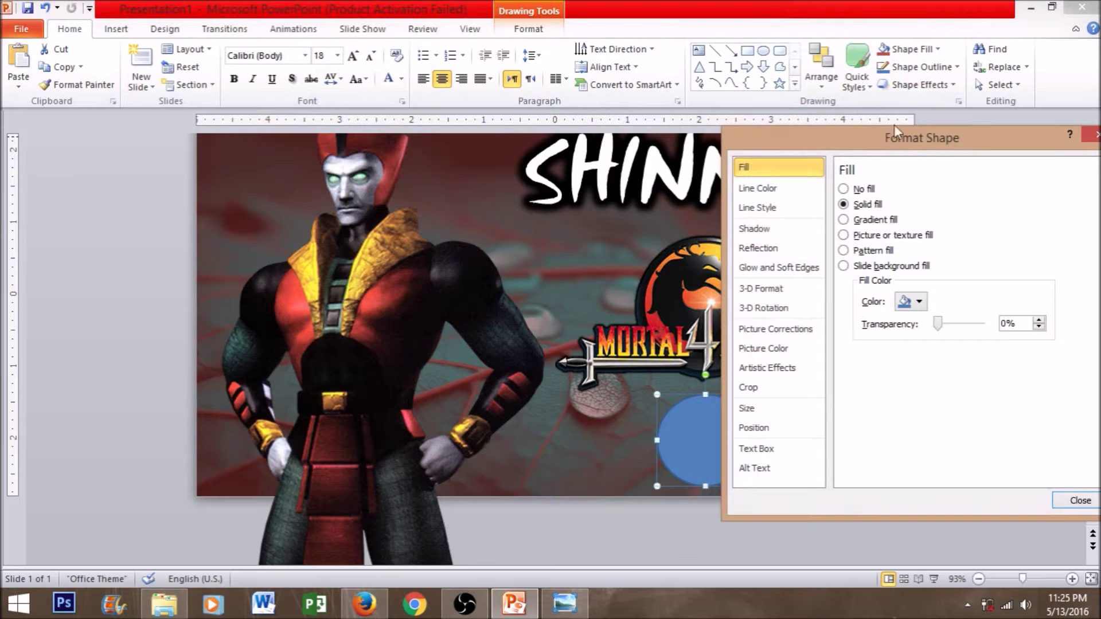
click(910, 302)
click(925, 442)
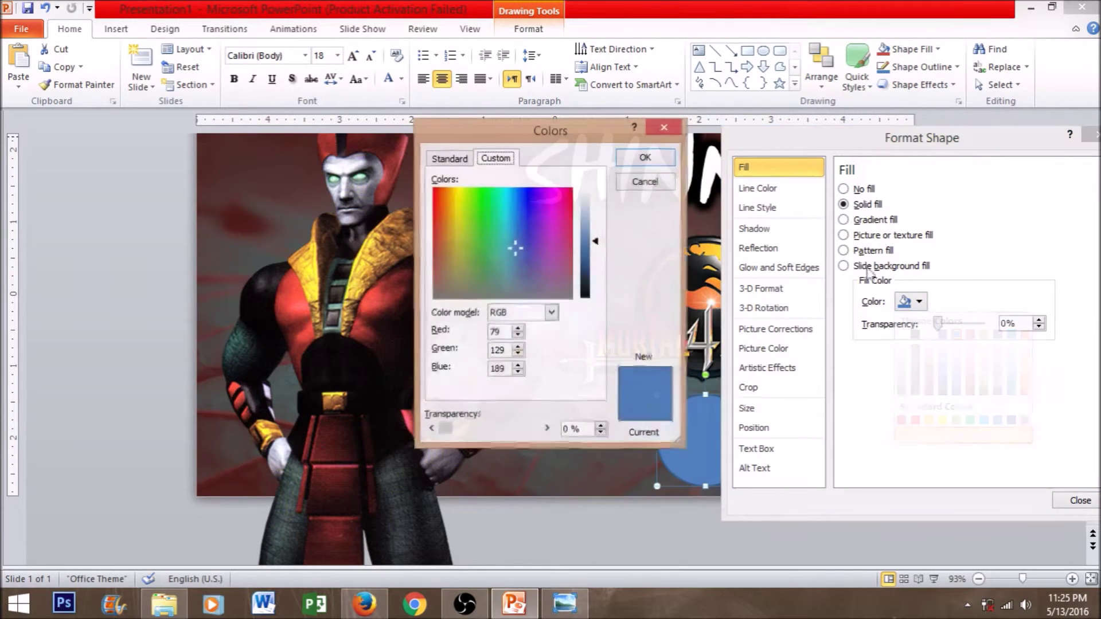
click(558, 250)
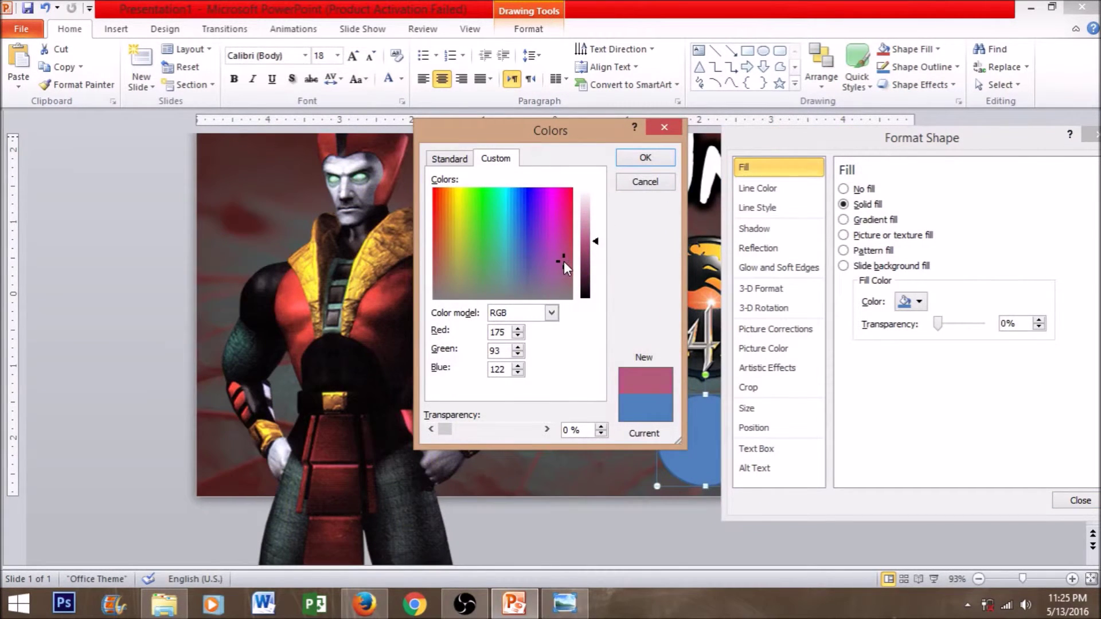
click(562, 239)
key(Return)
Step: Give the circle a black outline 5 pt thick
click(757, 188)
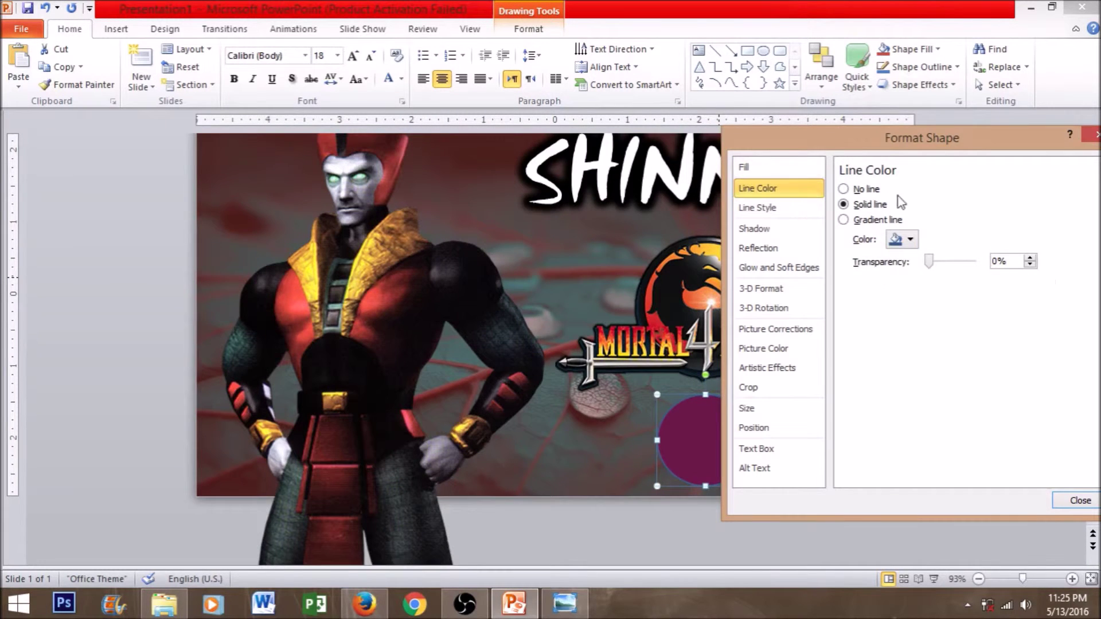
click(910, 239)
click(791, 210)
click(962, 187)
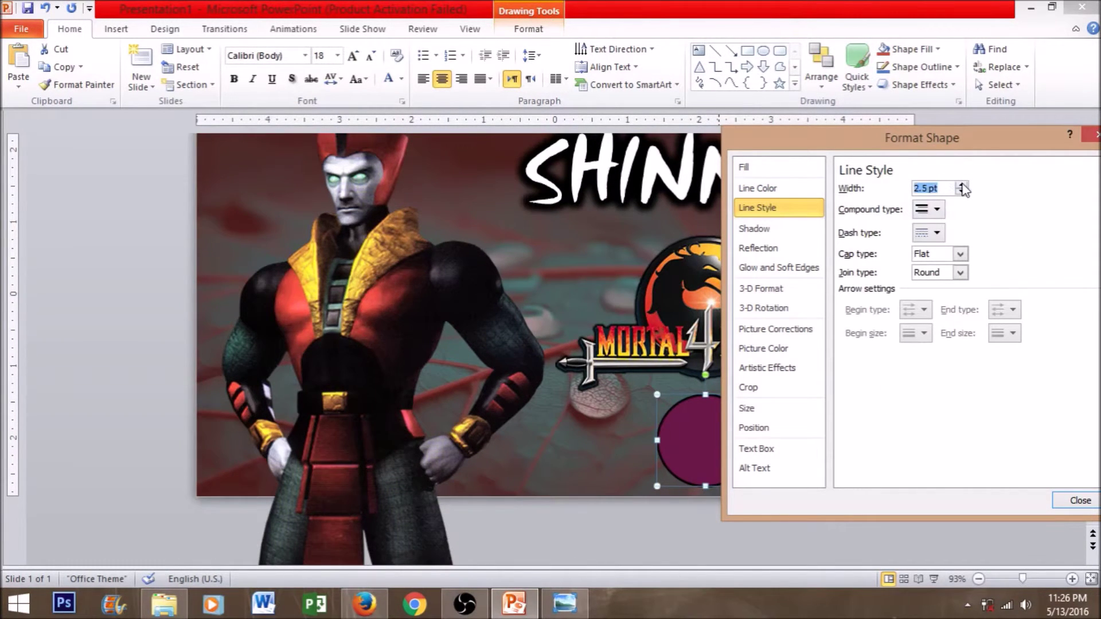
click(962, 187)
click(962, 187)
click(962, 186)
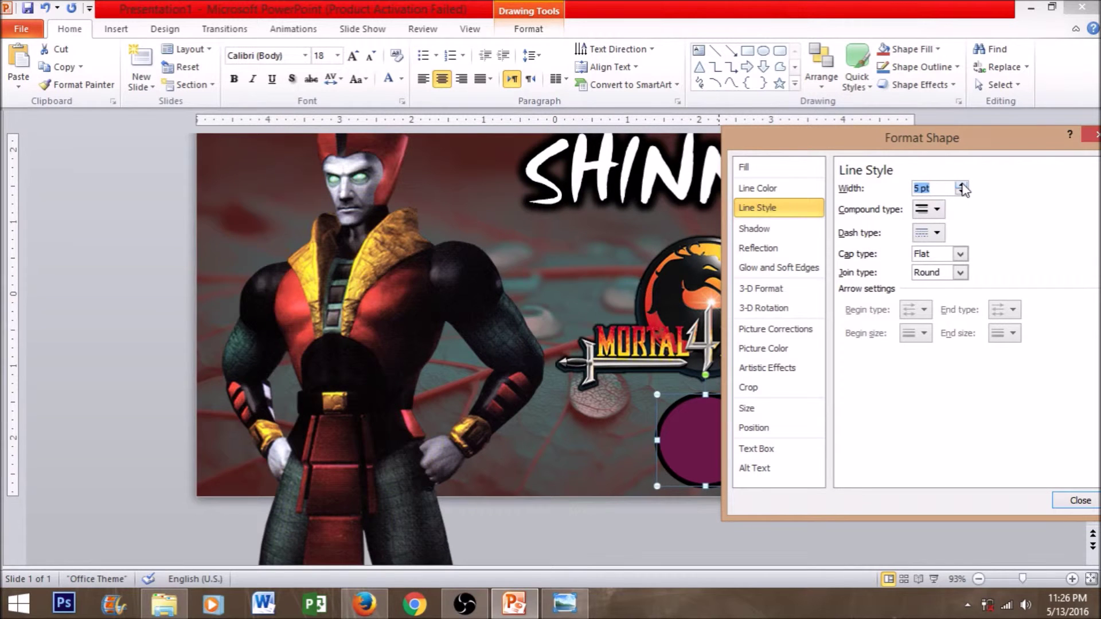
key(Return)
Step: Set the circle's JG lettering to the Orange LET font and grow it to 66
double_click(686, 427)
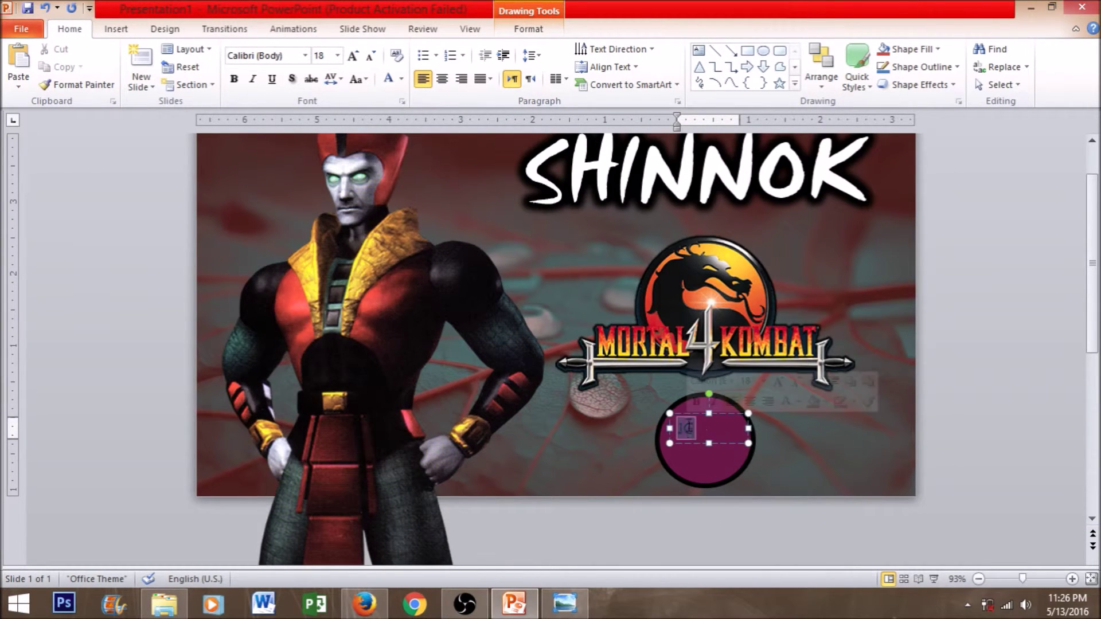
click(264, 55)
text(orange)
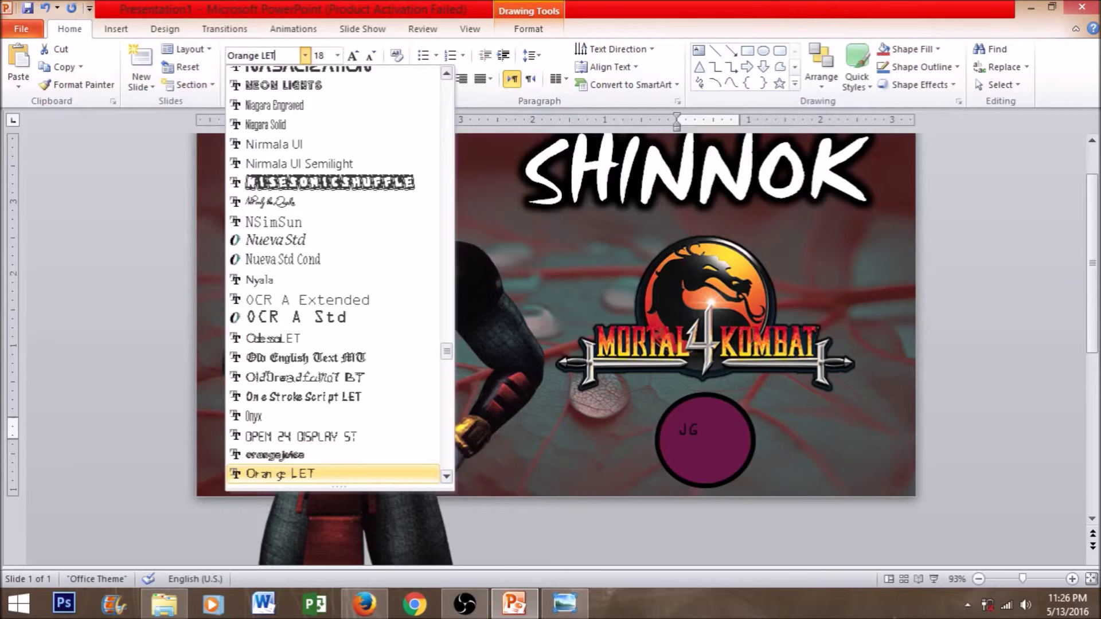
key(Return)
click(353, 56)
click(353, 55)
click(354, 55)
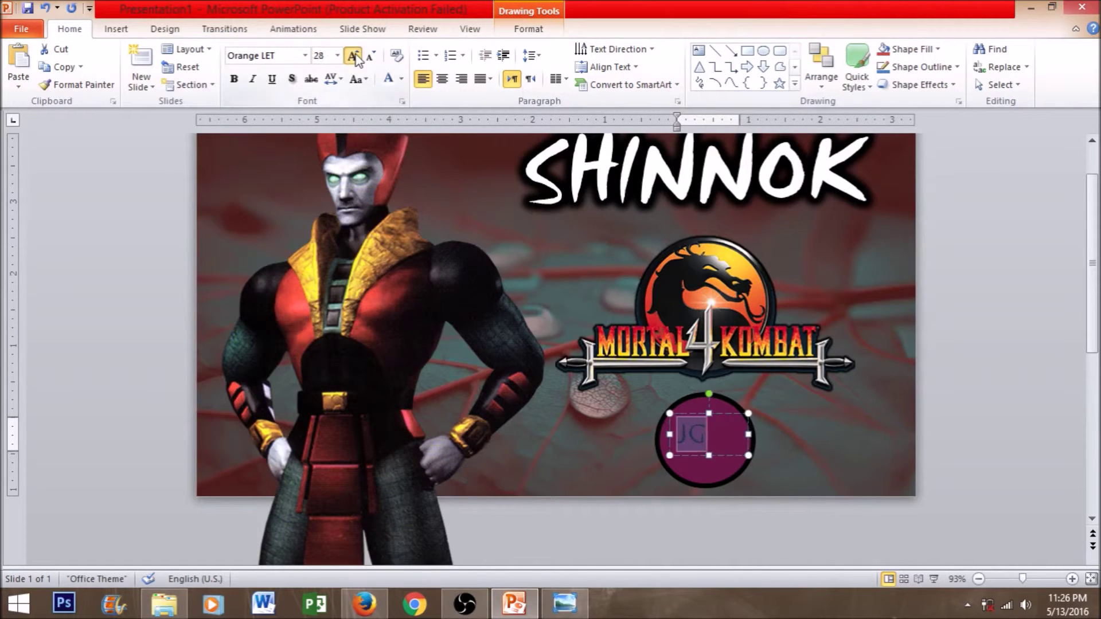
click(353, 56)
click(354, 56)
click(353, 56)
click(354, 56)
click(354, 55)
click(354, 55)
click(354, 56)
click(354, 55)
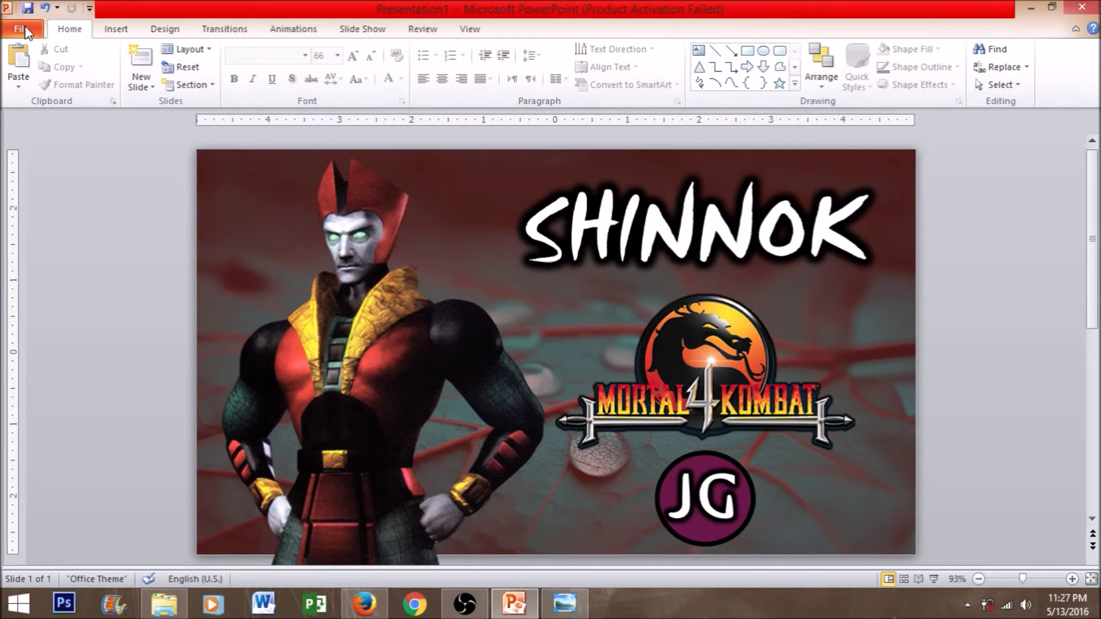
Step: Capture the full-screen slide and paste it onto a new Paint canvas
click(933, 579)
key(Escape)
key(super+r)
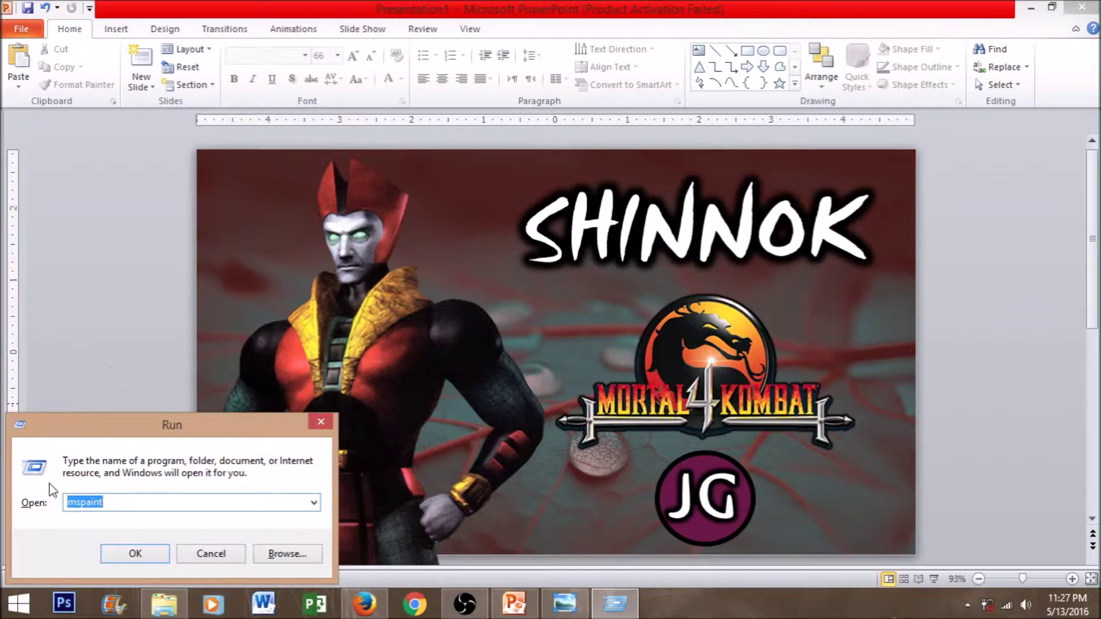
click(135, 557)
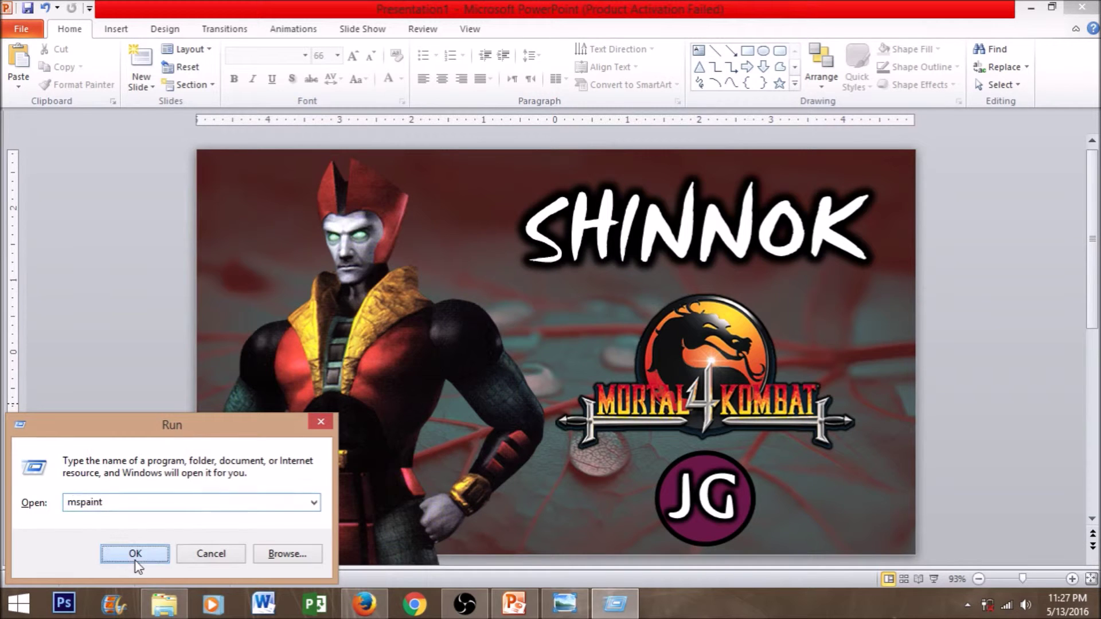
key(ctrl+v)
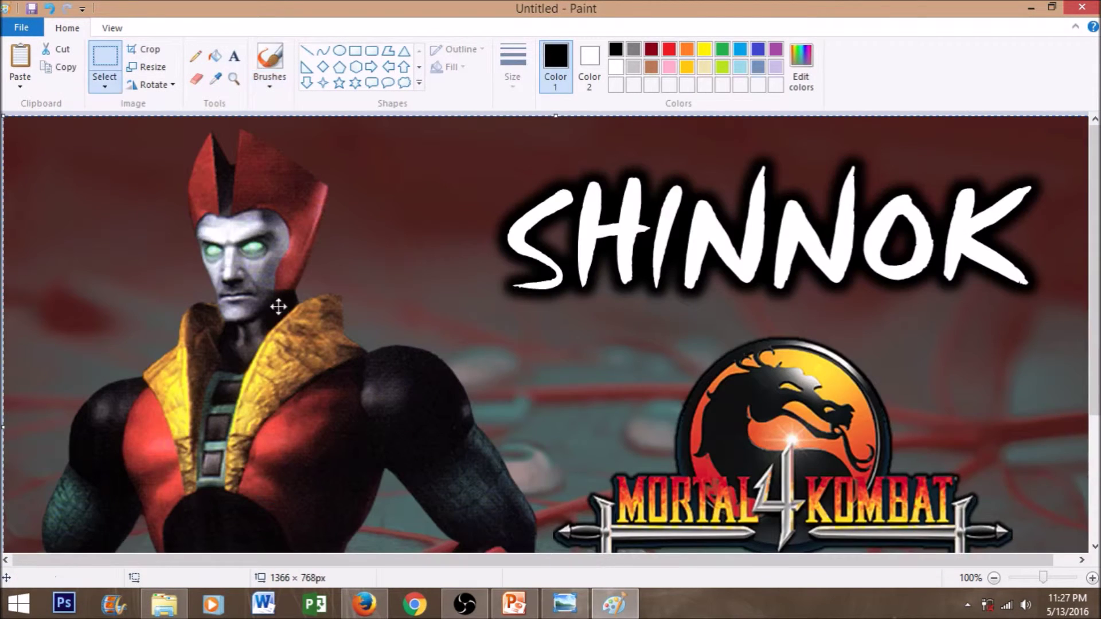
scroll(625, 310, down, 3)
scroll(694, 307, up, 3)
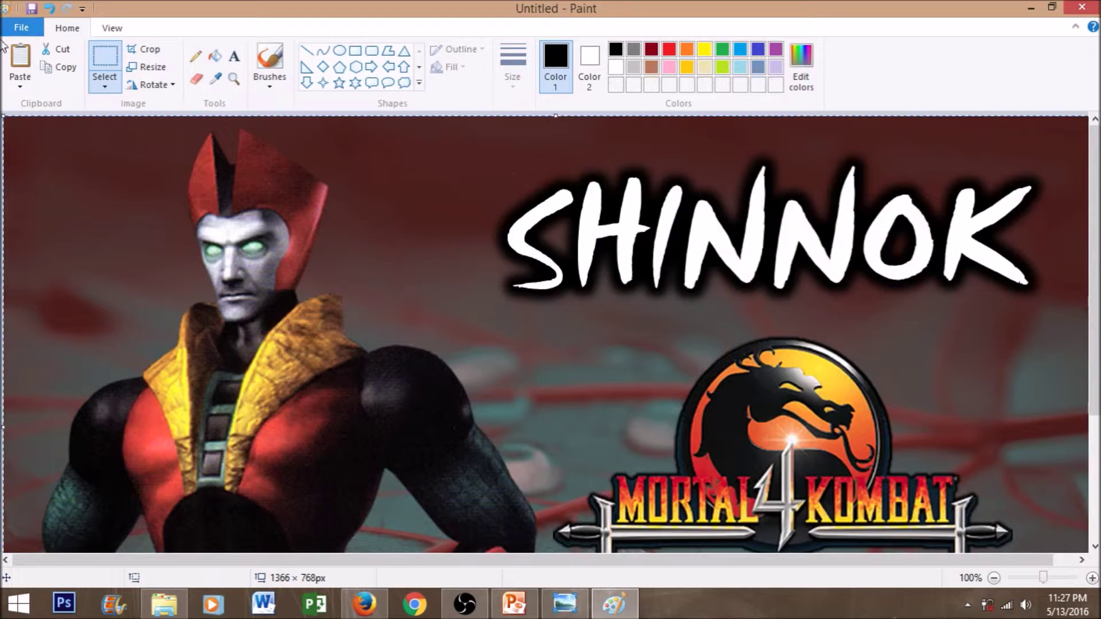
Step: Save the Paint image as the JPEG file SHINNOK
click(20, 29)
click(62, 166)
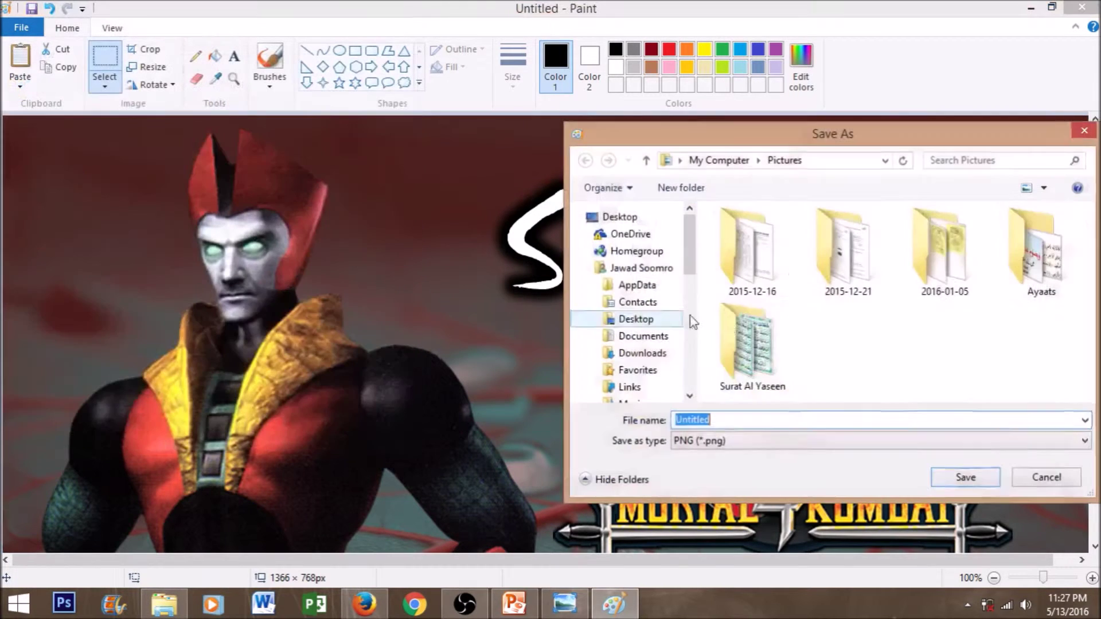
text(SHI)
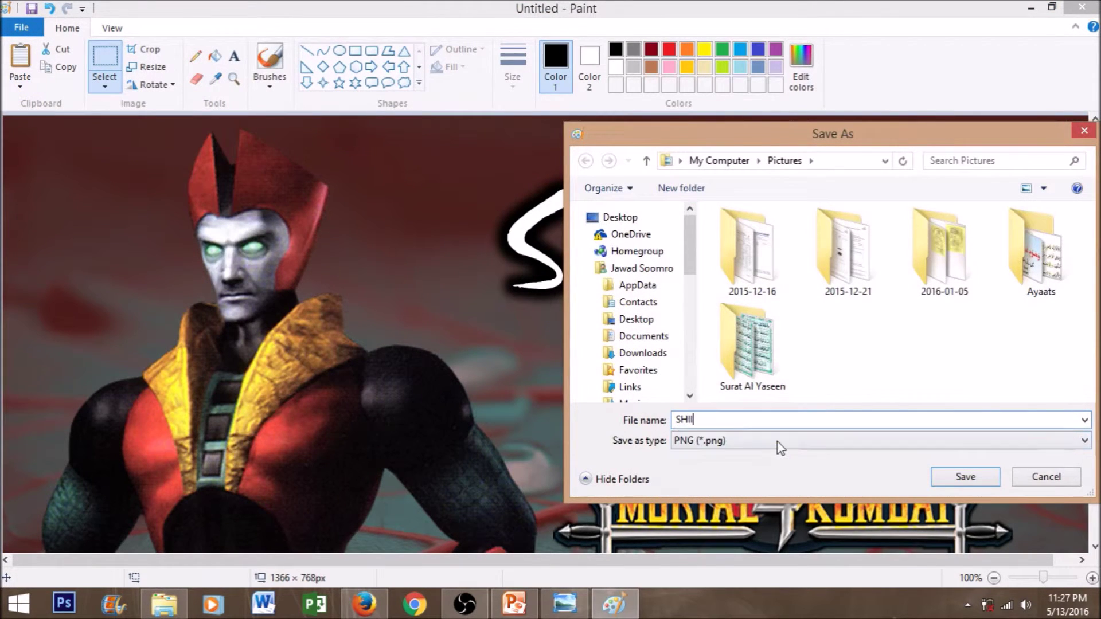
text(NNOK)
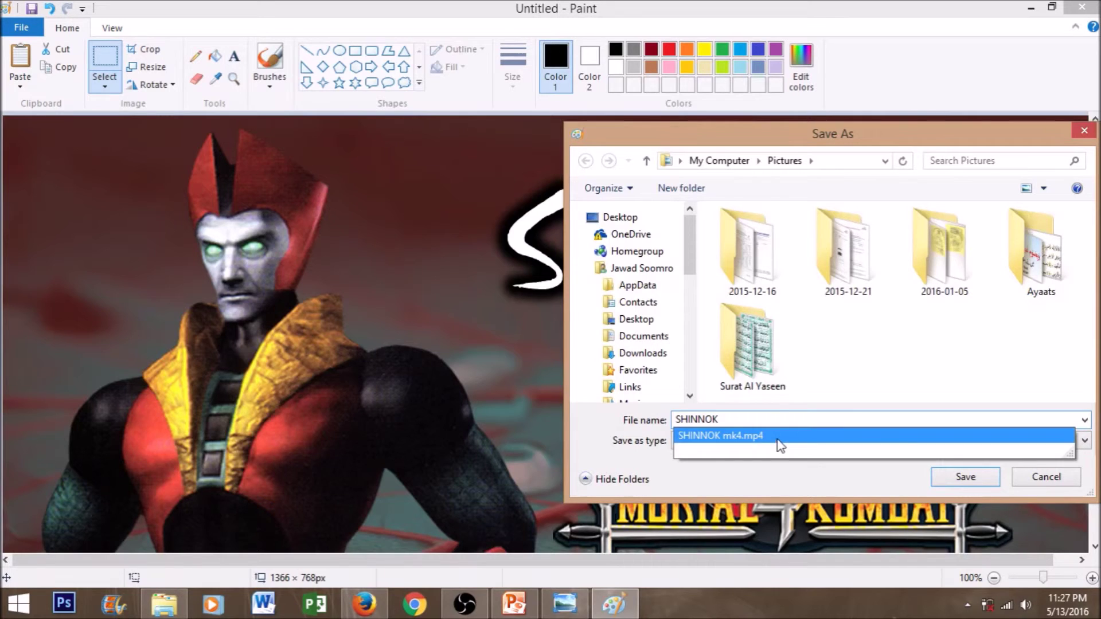
click(775, 404)
click(776, 442)
click(878, 505)
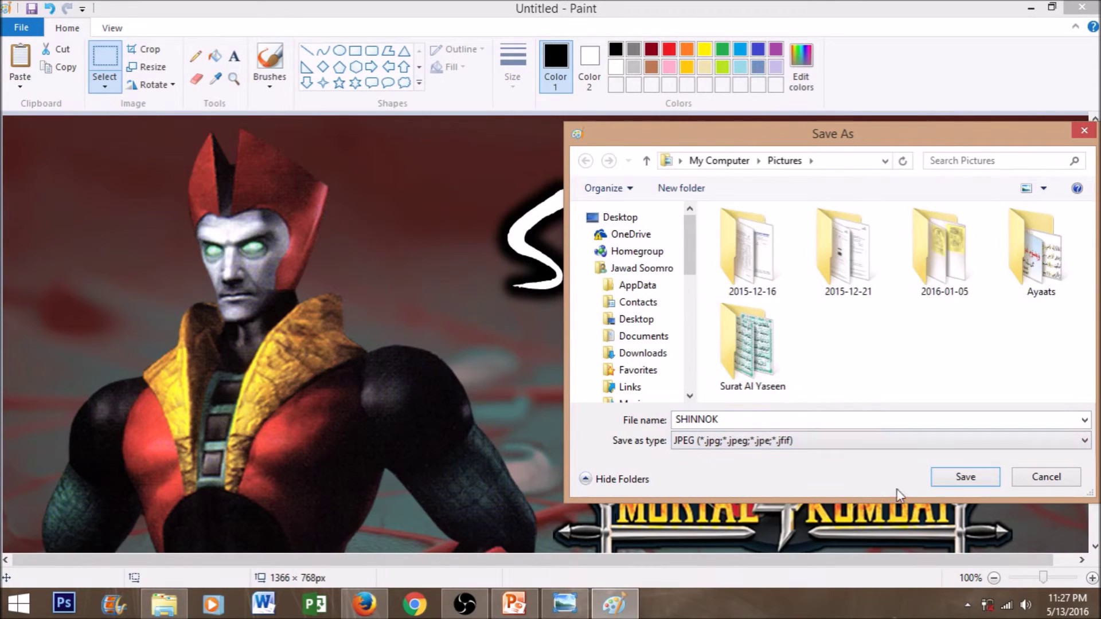
click(957, 486)
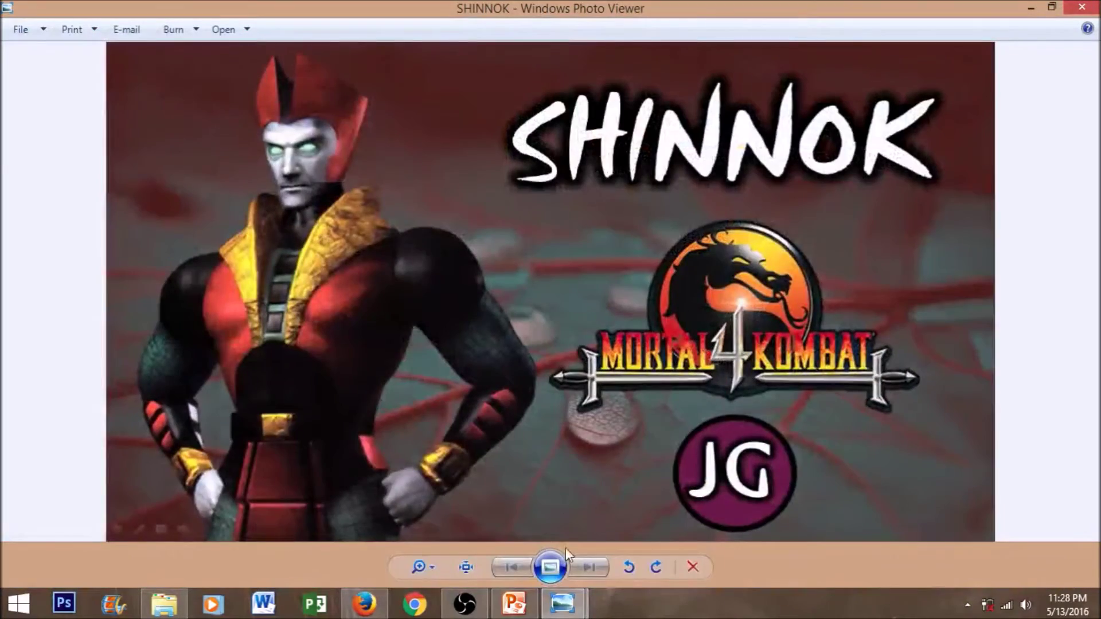
Step: Complete the THANK YOU title, shift it slightly right to centre it, and deselect it
mouse_move(568, 600)
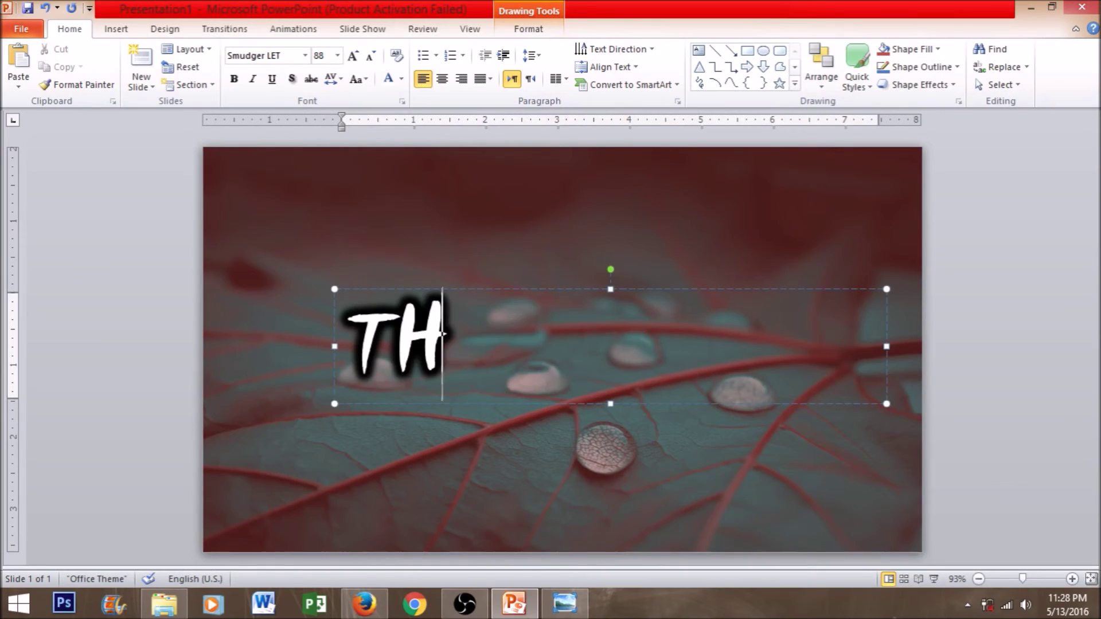
text(ANK YOU)
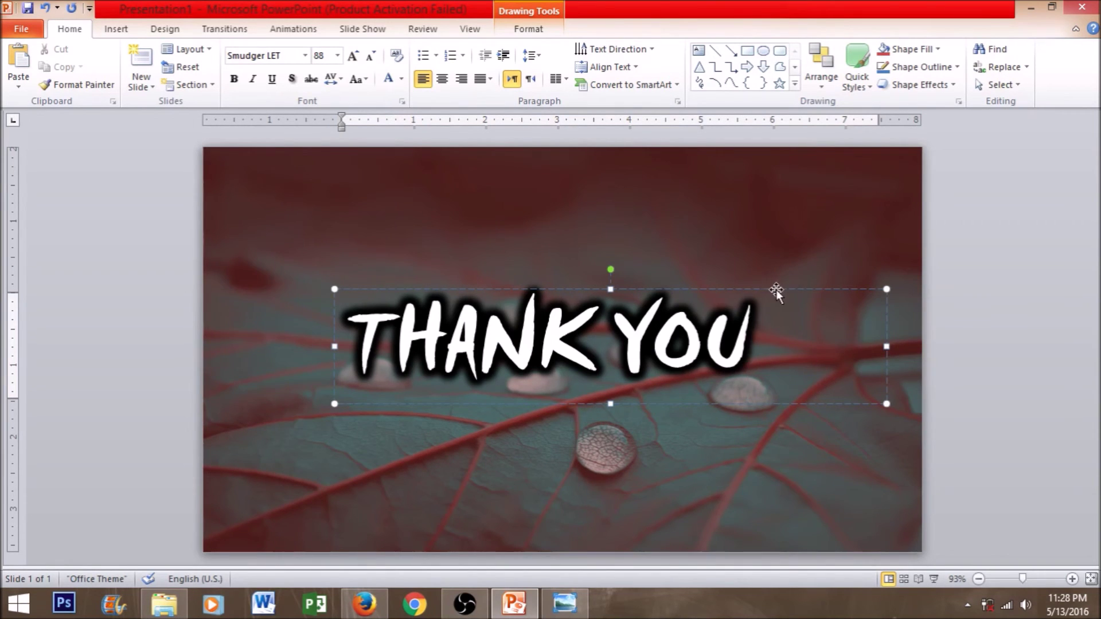
drag(776, 290, 793, 291)
click(855, 269)
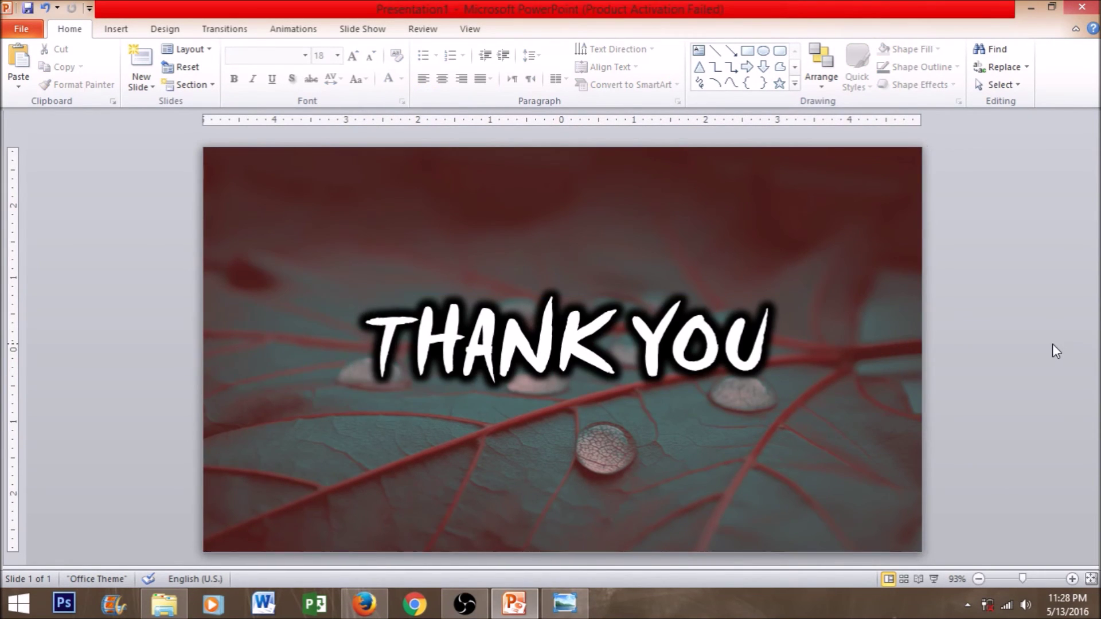